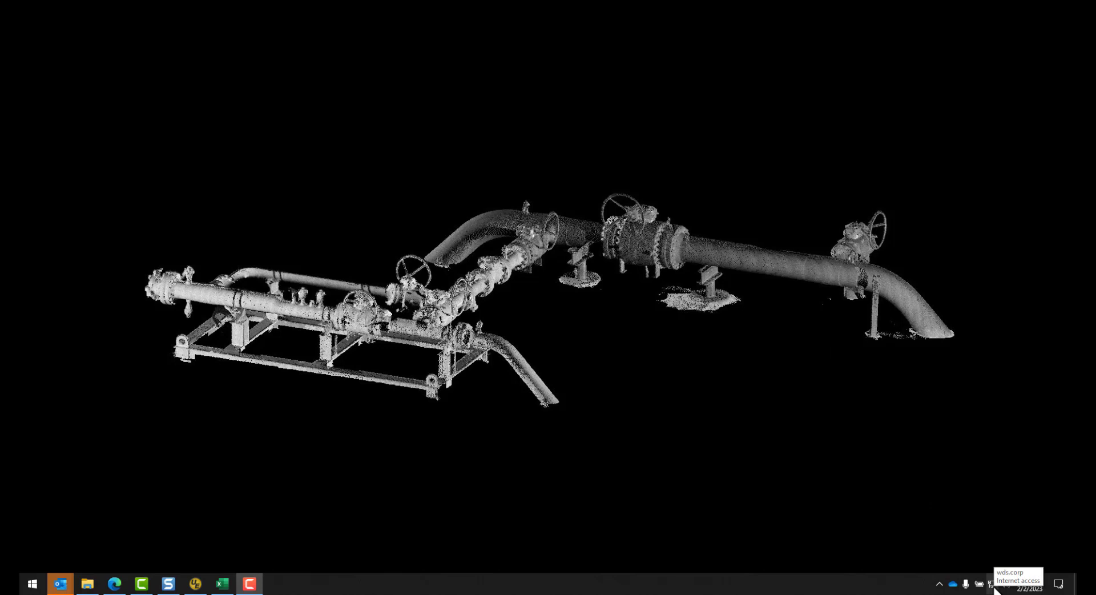
# Step: Select the open Trimble GNSS 0162 Wi-Fi network in the Windows network list and connect to it
pyautogui.click(993, 584)
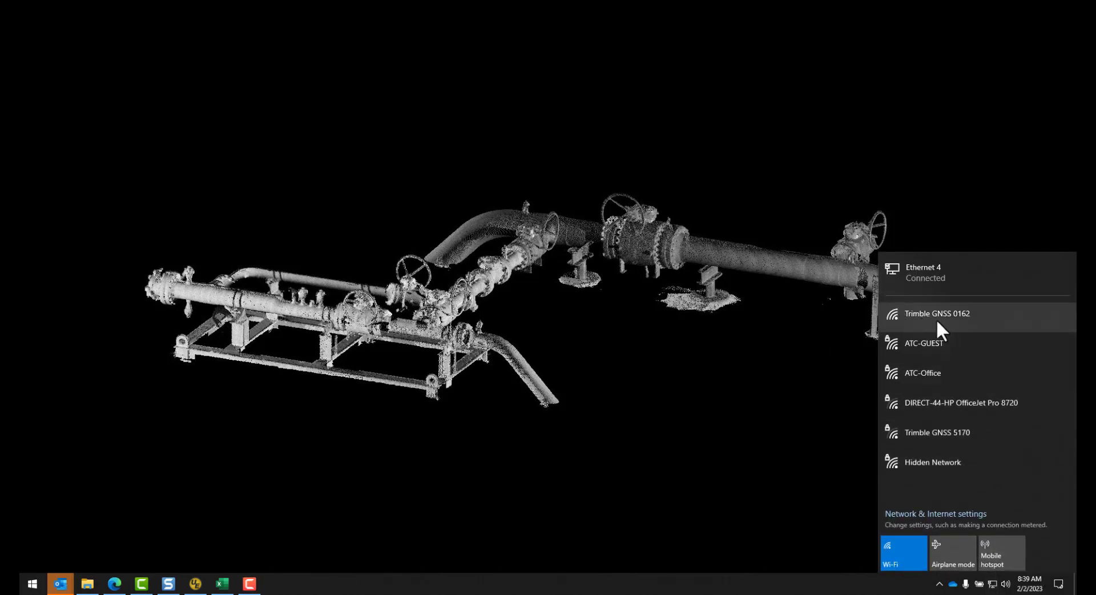
pyautogui.click(936, 322)
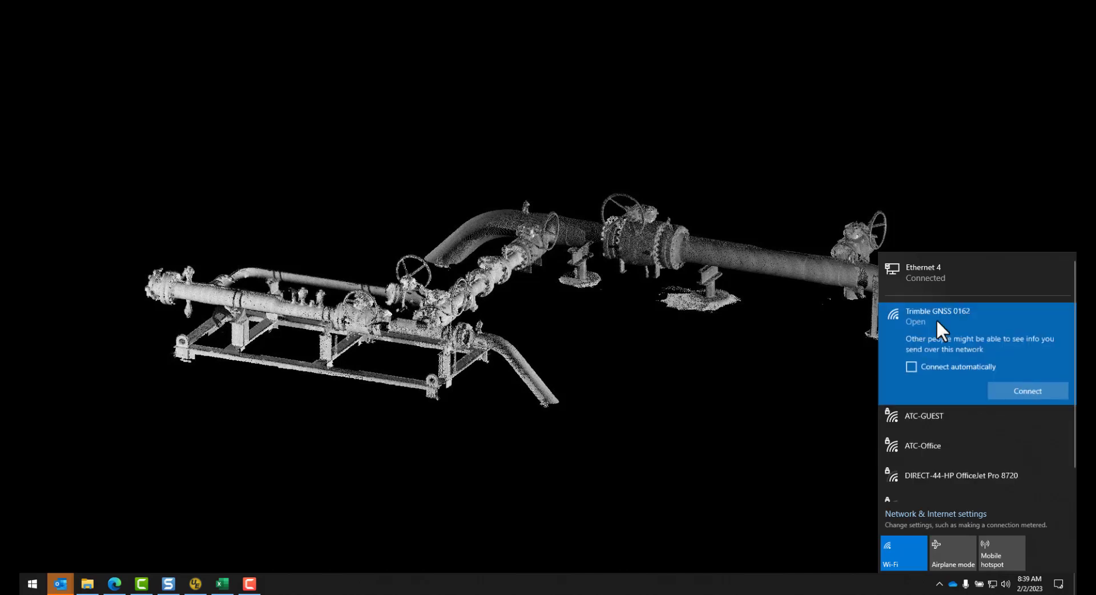
pyautogui.click(1029, 390)
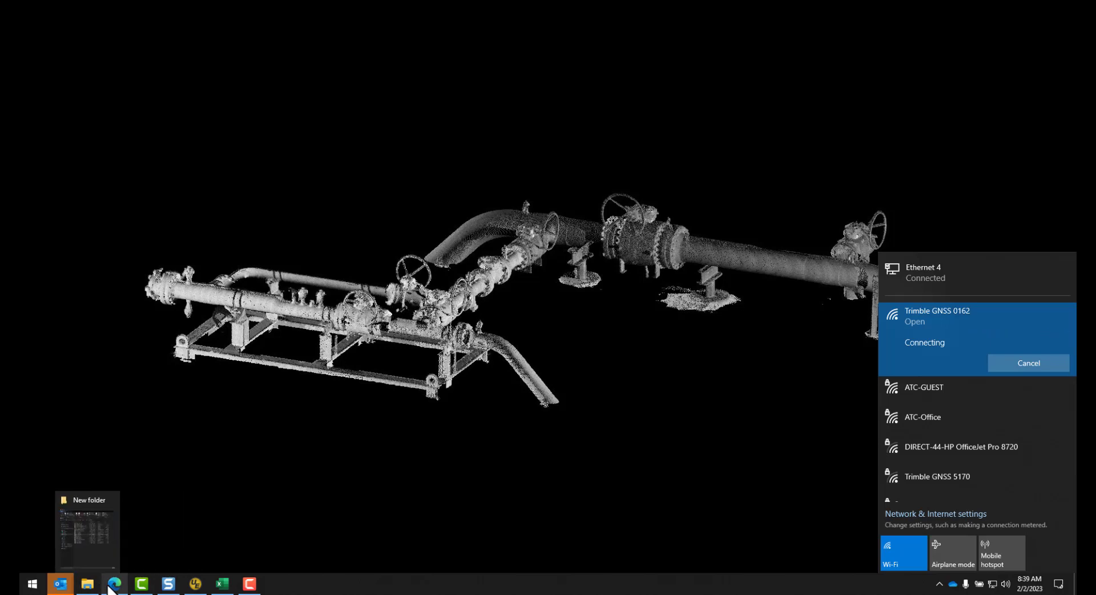
# Step: Open a new Edge window at 192.168.142.1 and maximize it to show the receiver Login page
pyautogui.moveTo(114, 586)
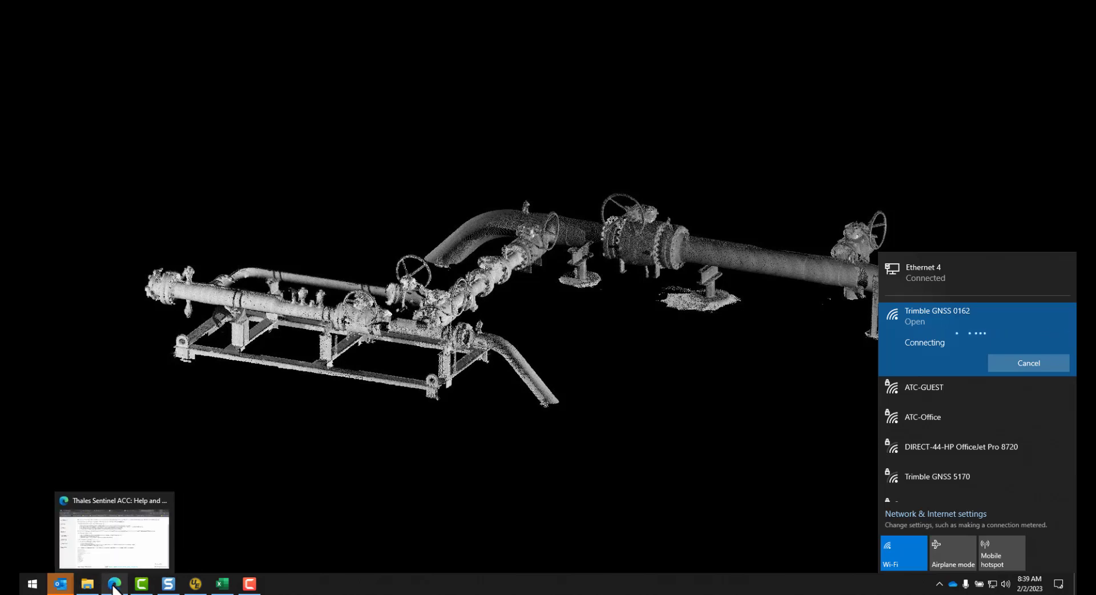
pyautogui.rightClick(114, 587)
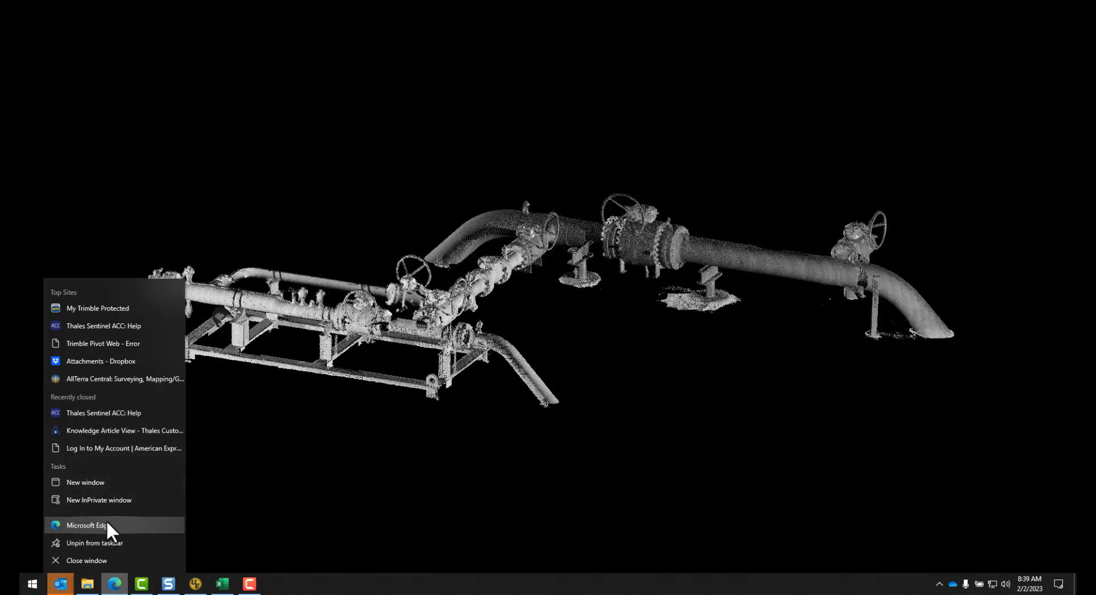
pyautogui.click(106, 525)
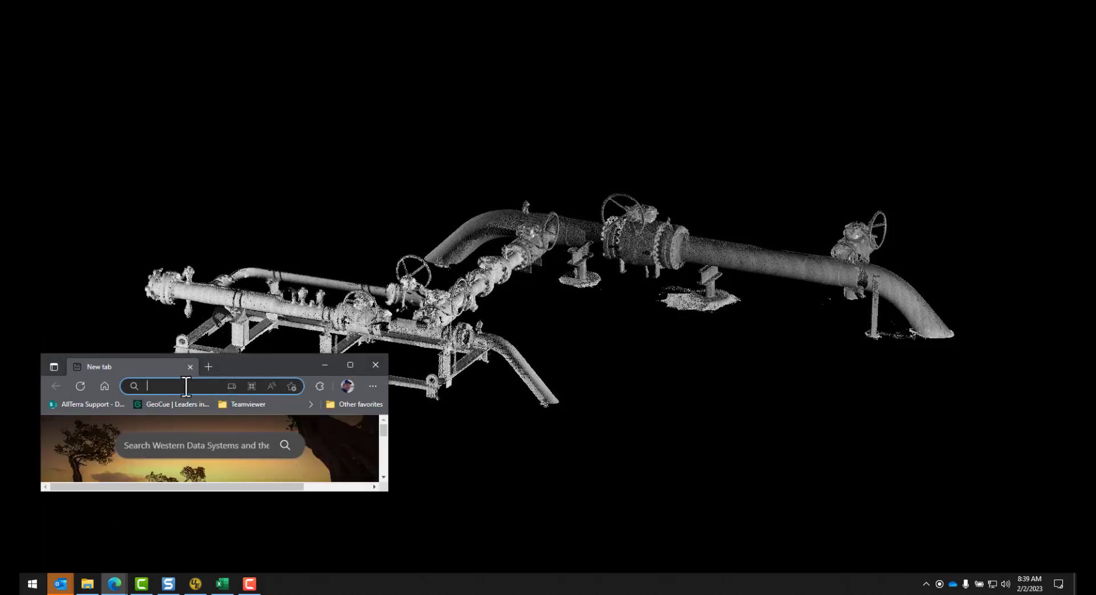
pyautogui.write('19')
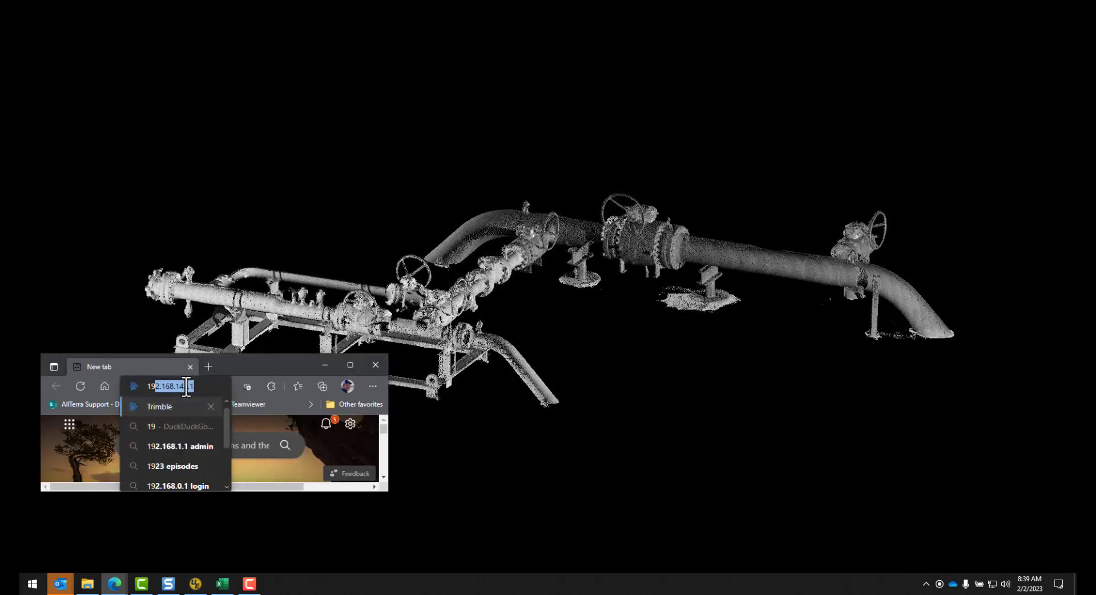
pyautogui.write('2.')
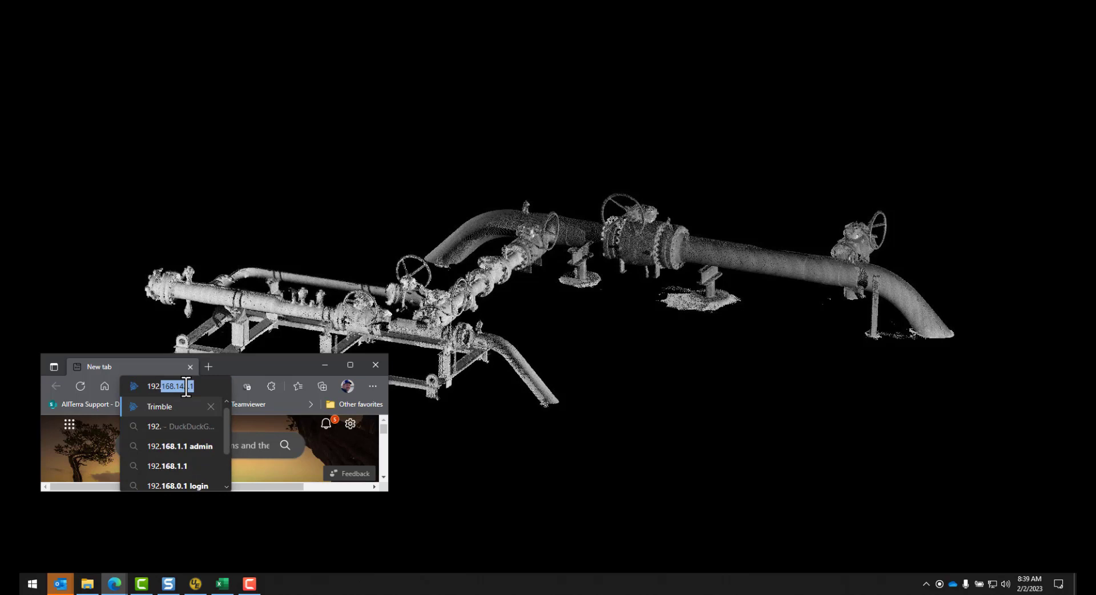
pyautogui.write('168.11')
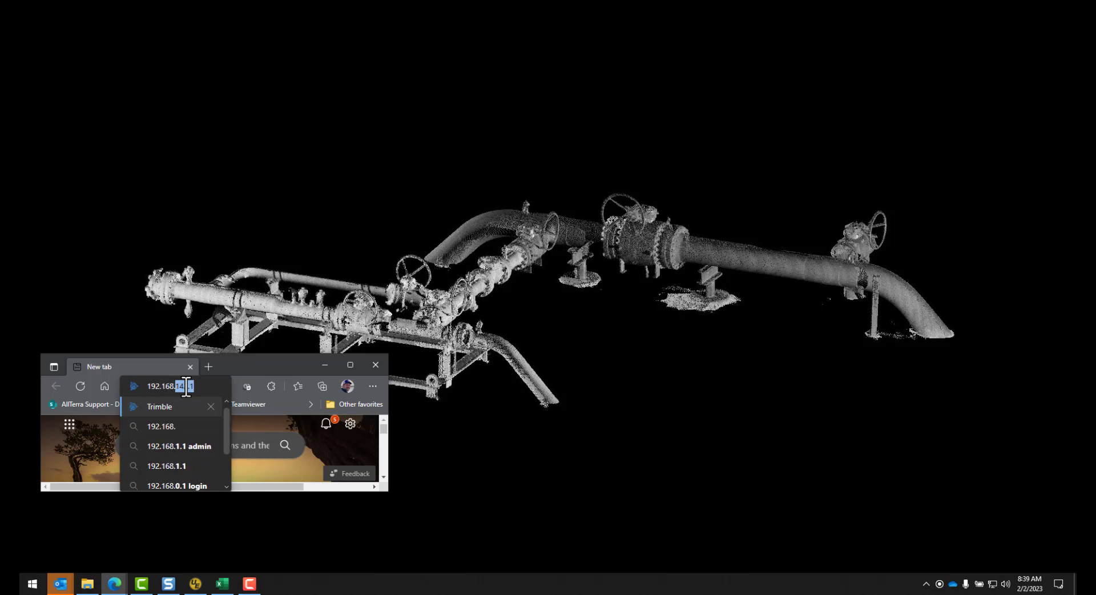
pyautogui.write('4')
pyautogui.press('BackSpace')
pyautogui.press('BackSpace')
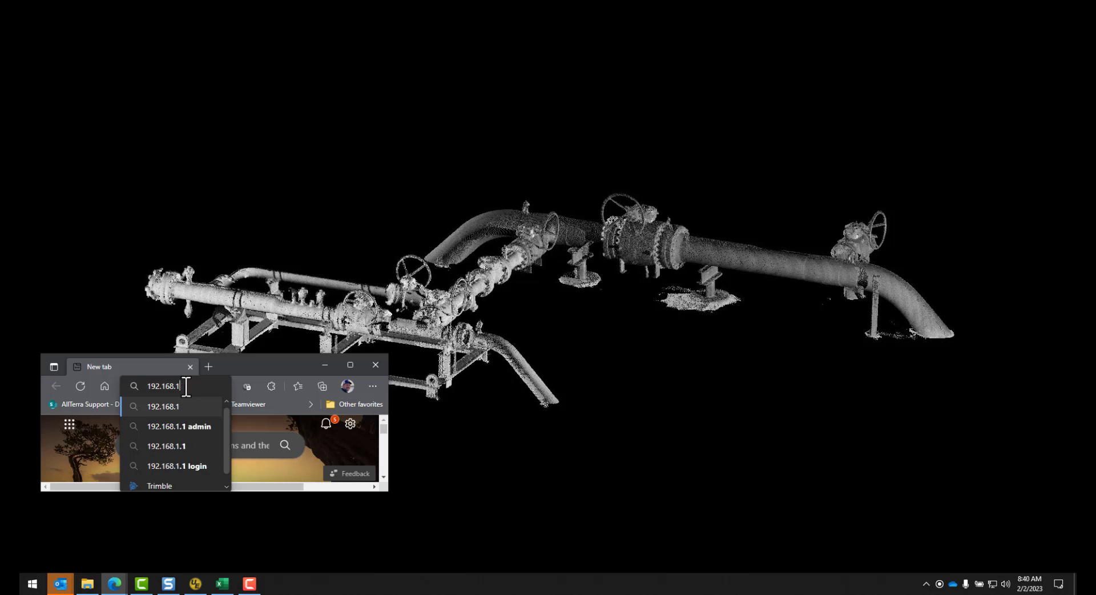
pyautogui.write('42.1')
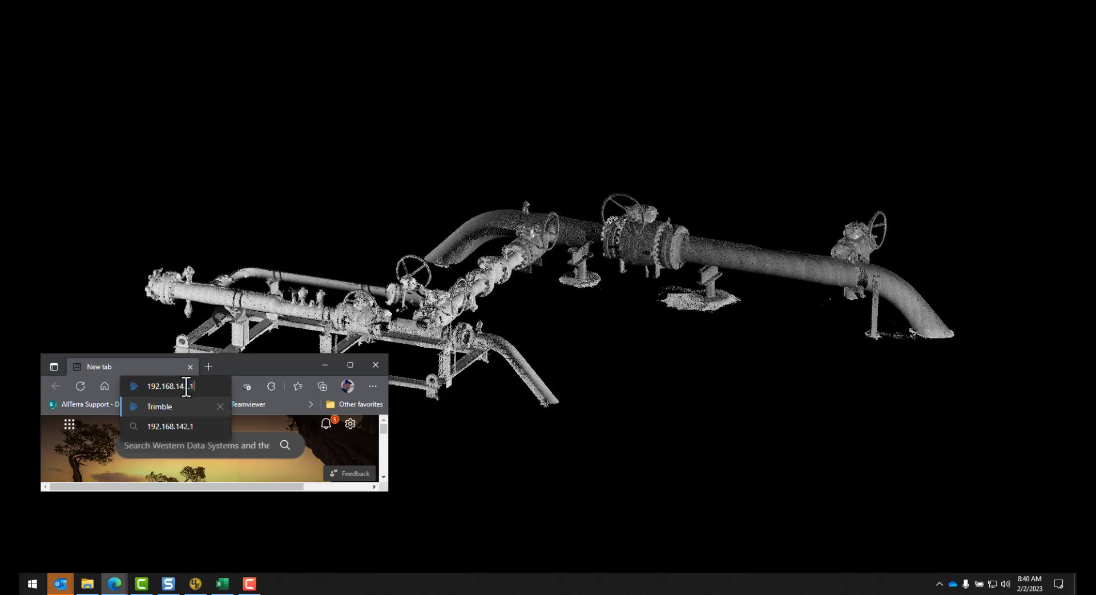
pyautogui.press('Return')
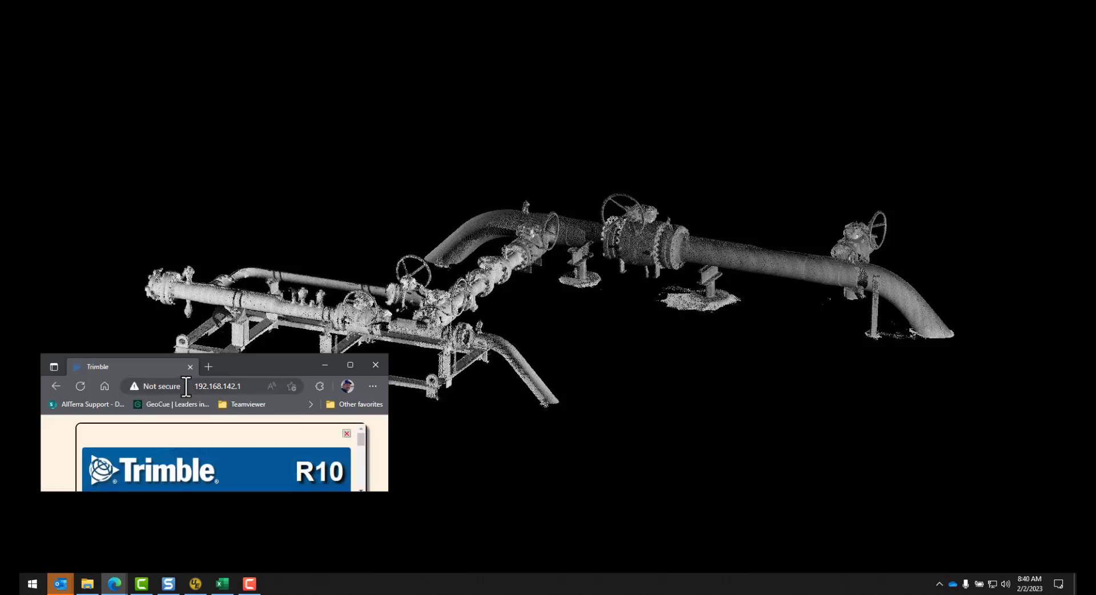
pyautogui.click(350, 364)
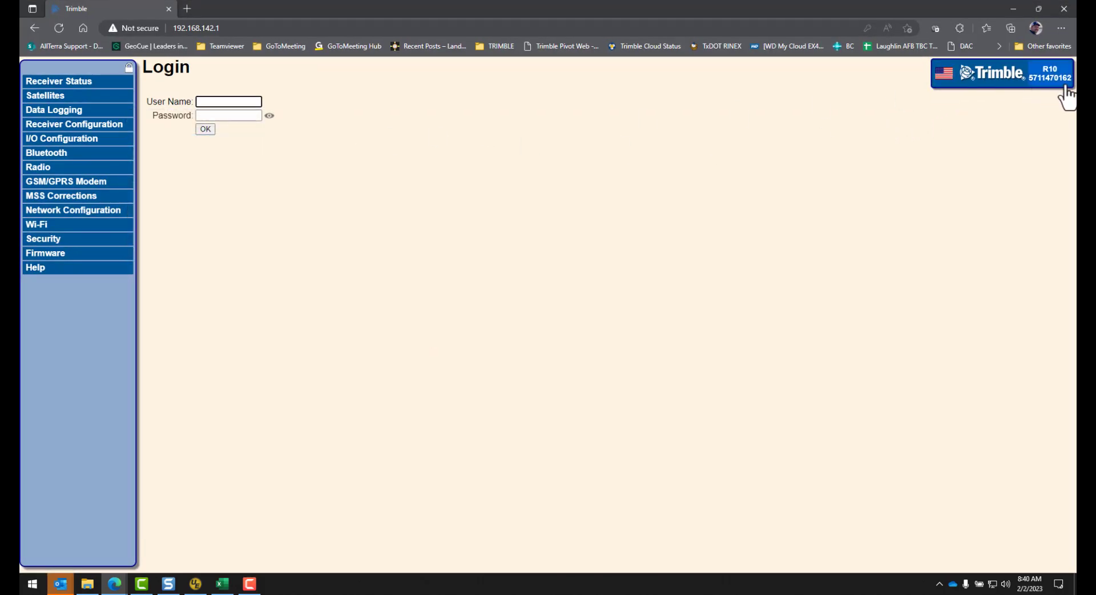
# Step: Confirm the receiver Wi-Fi connection, then enter admin as the login user name
pyautogui.click(992, 582)
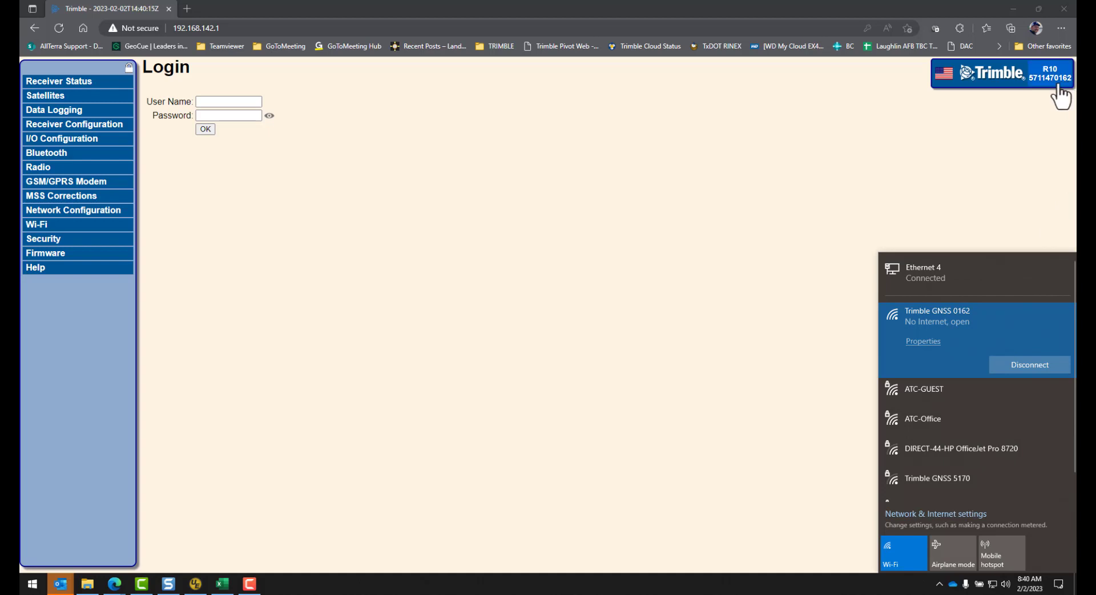
pyautogui.click(406, 280)
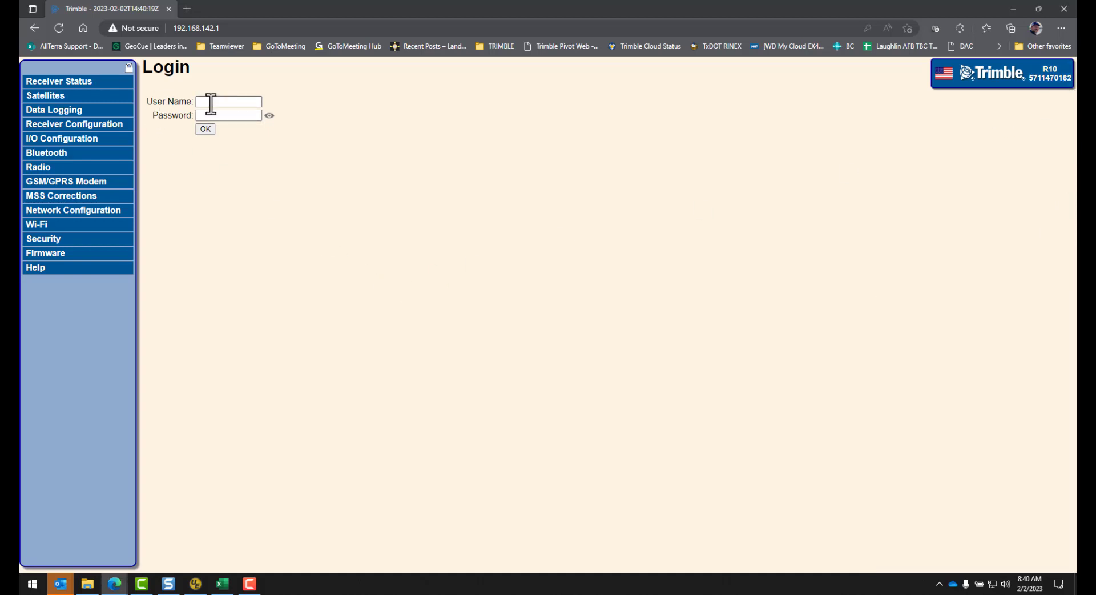
pyautogui.click(211, 101)
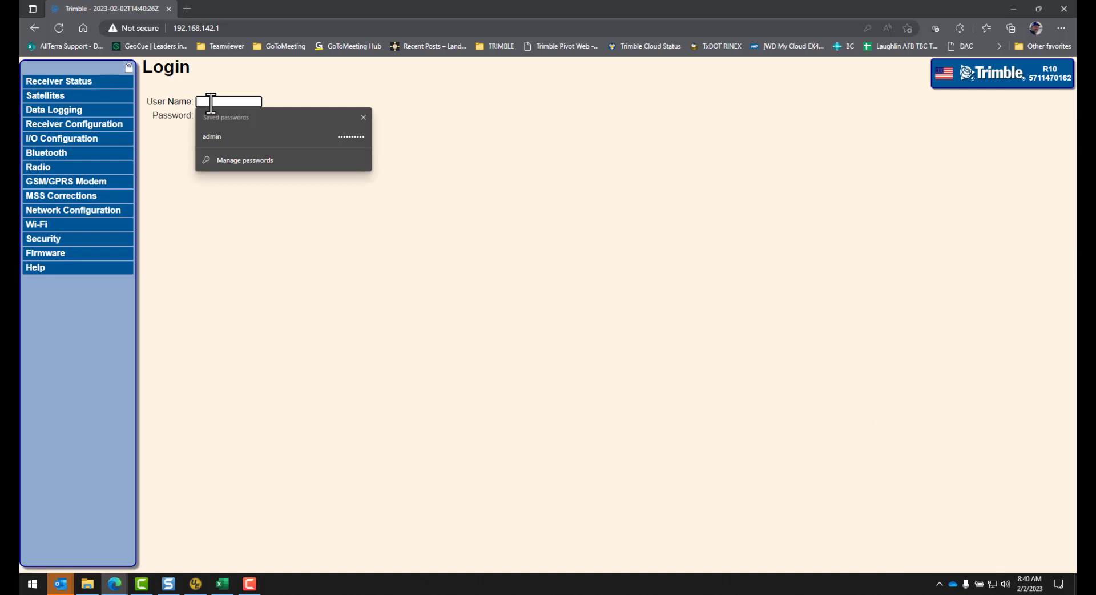
pyautogui.write('admin')
pyautogui.press('Tab')
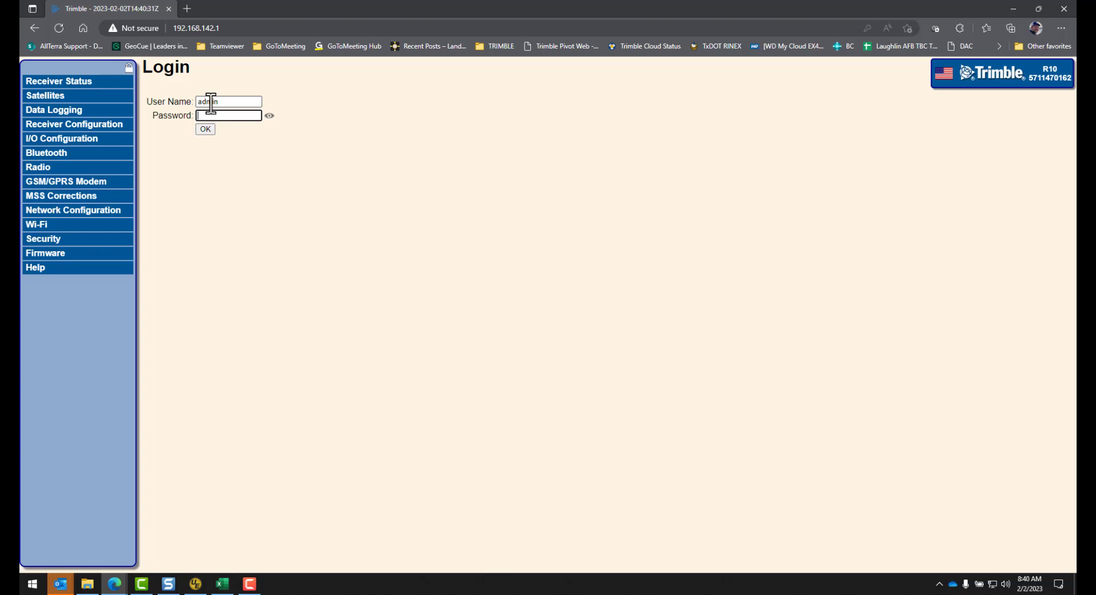
# Step: Enter and verify the receiver password, submit the login, and decline Edge's password-update offer
pyautogui.write('pas')
pyautogui.click(253, 115)
pyautogui.click(208, 130)
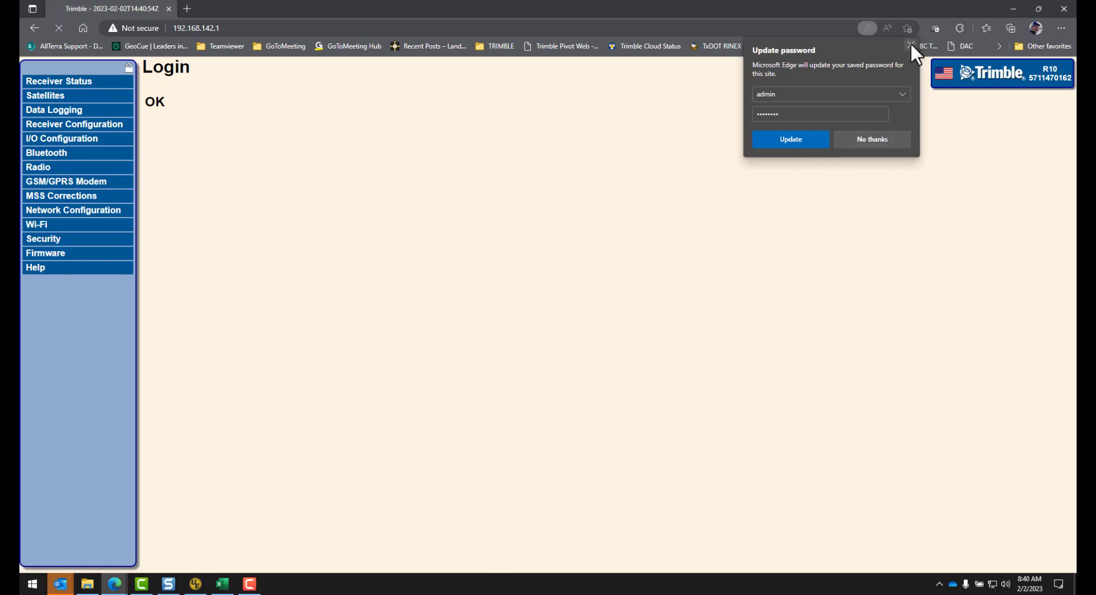
pyautogui.click(910, 44)
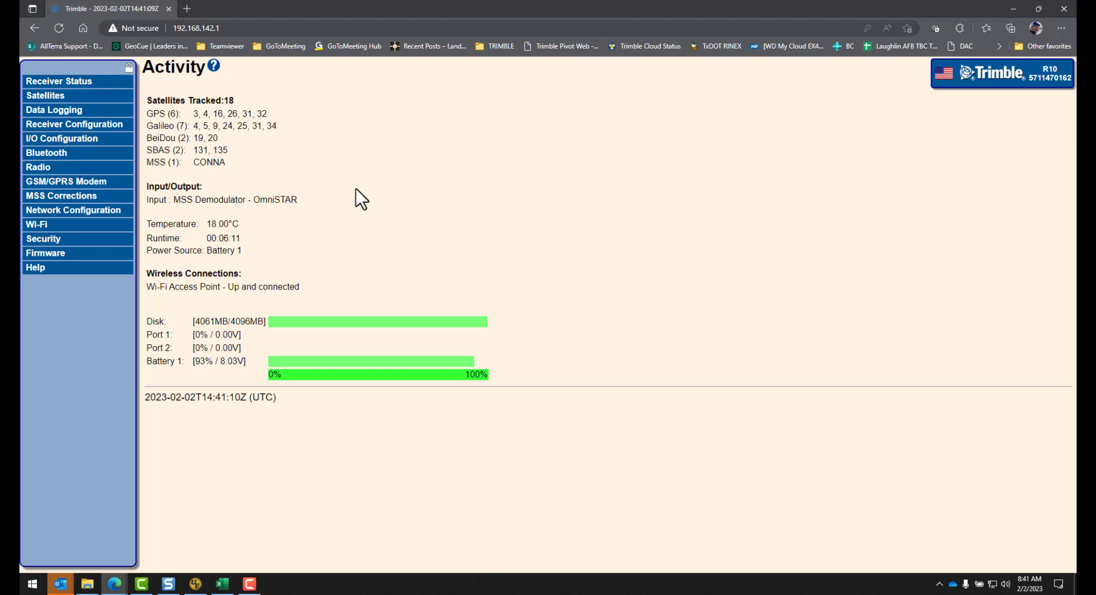
# Step: Show the Data Logging page, with the DEFAULT session Disabled and 3.966 GB free
pyautogui.click(55, 110)
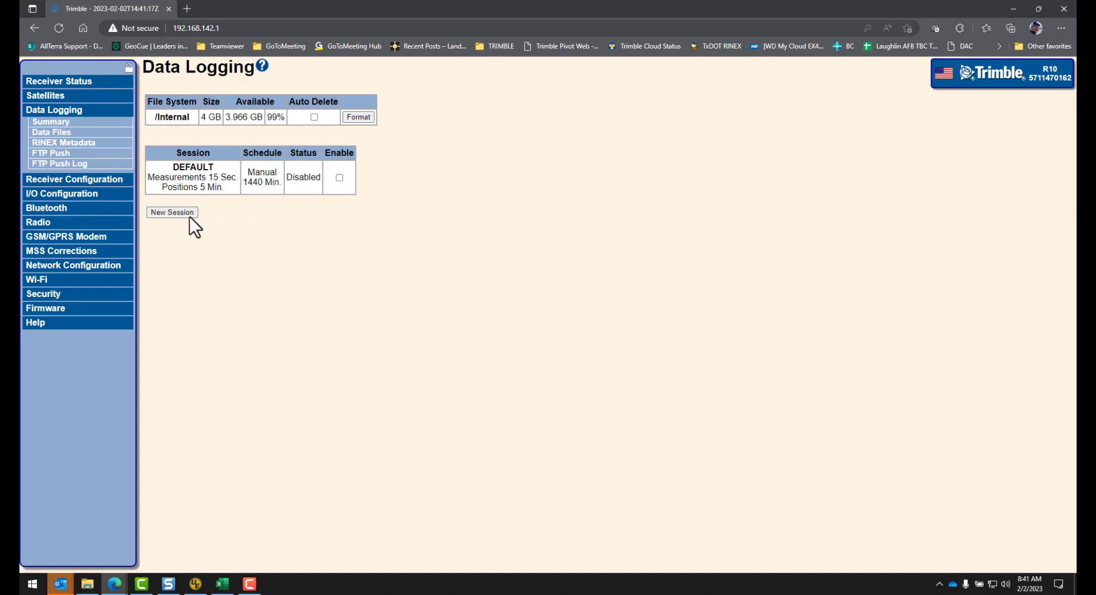
# Step: Add a new logging session named STATIC, tick Enable, and choose the Always schedule
pyautogui.click(174, 213)
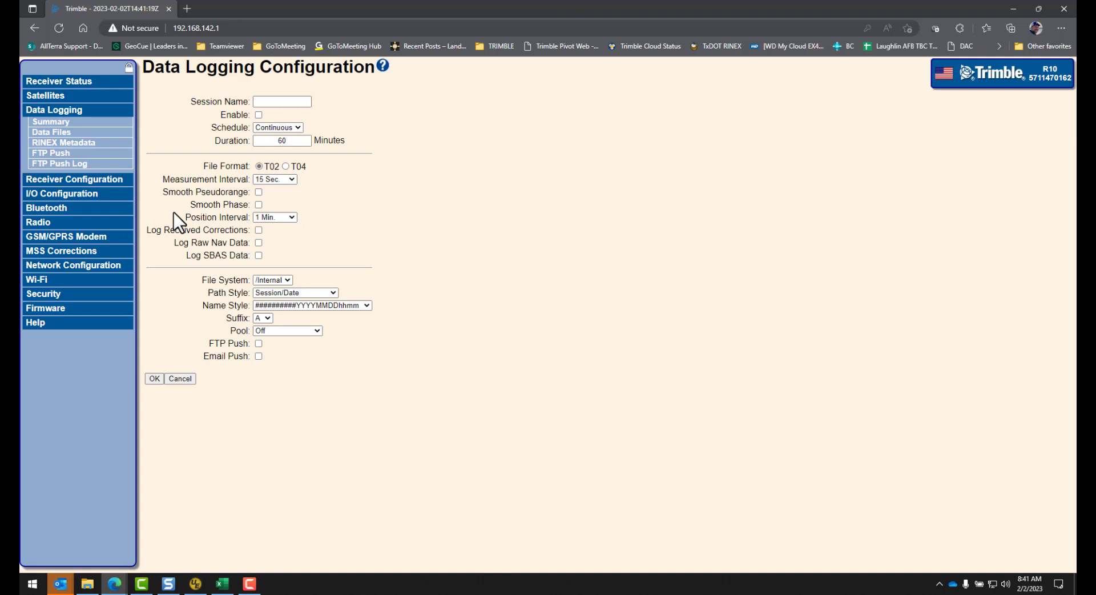
pyautogui.click(262, 100)
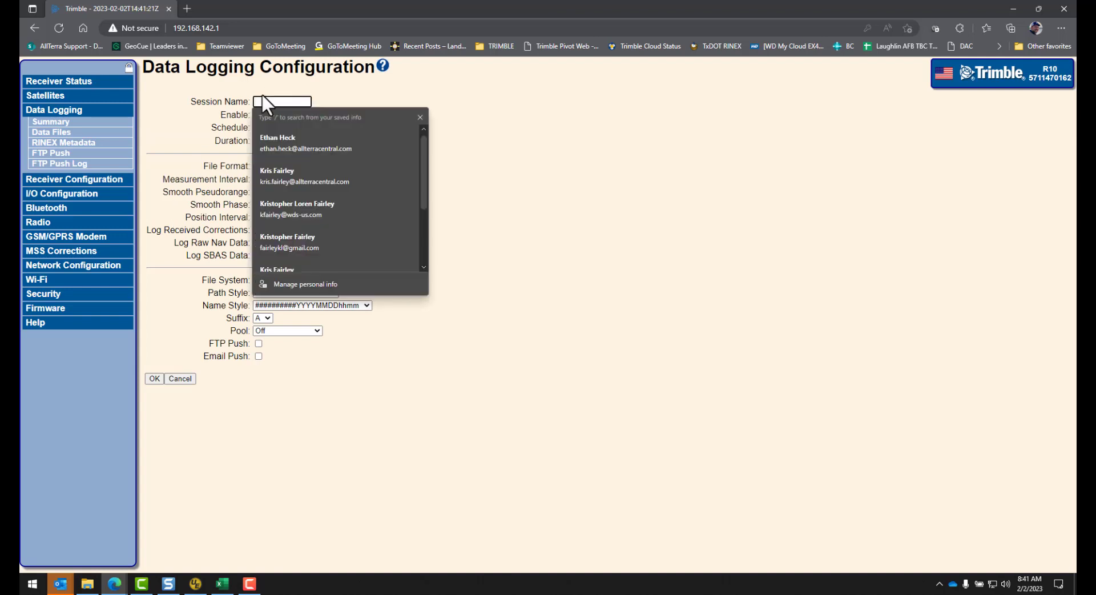
pyautogui.write('St')
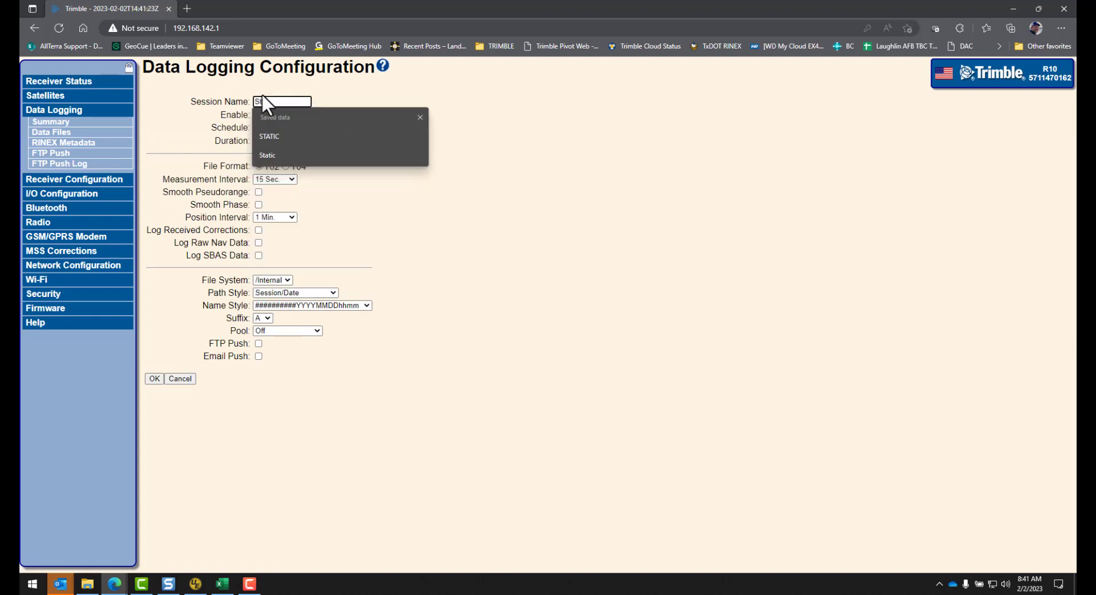
pyautogui.click(272, 138)
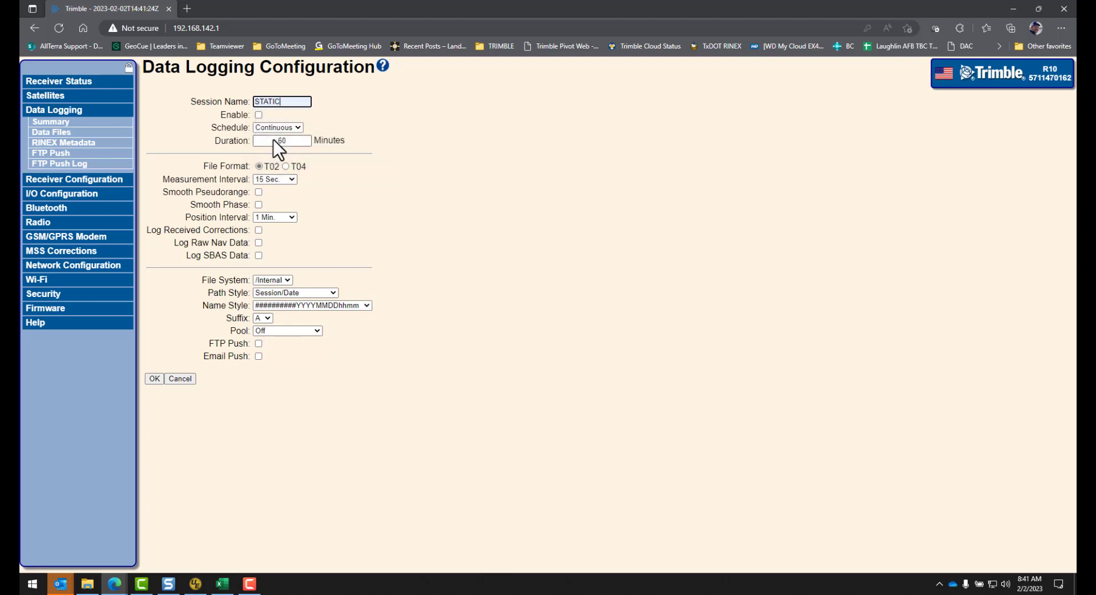
pyautogui.click(258, 115)
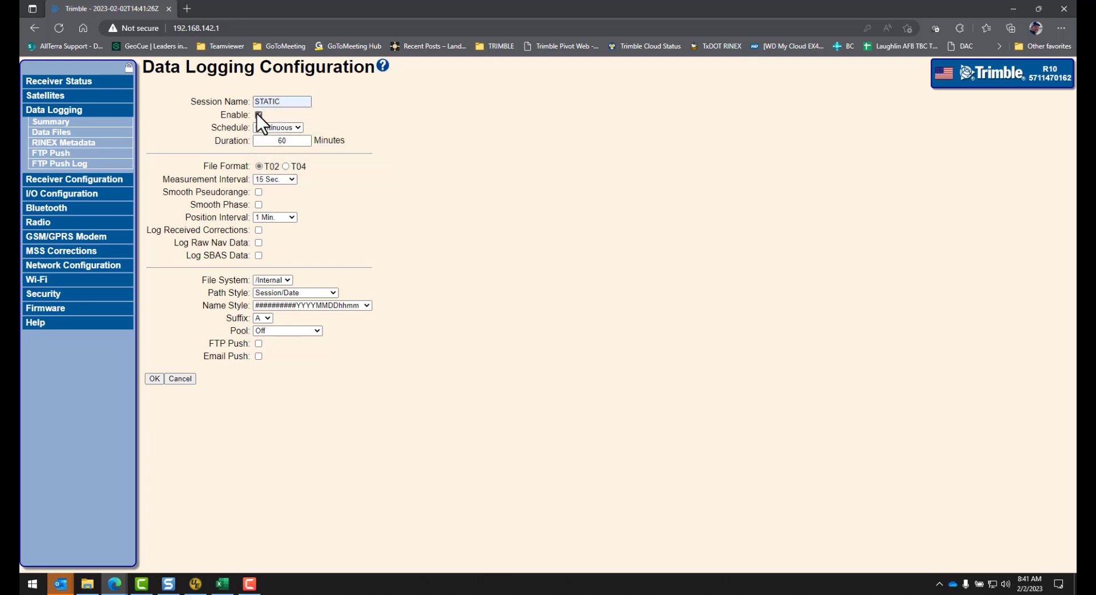
pyautogui.click(297, 127)
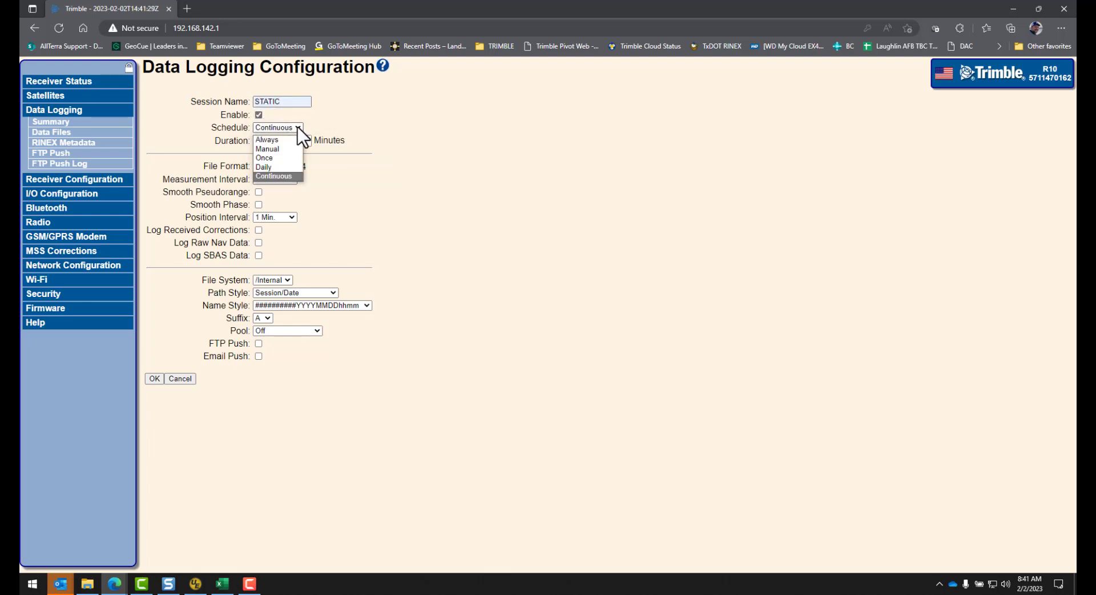
pyautogui.click(286, 138)
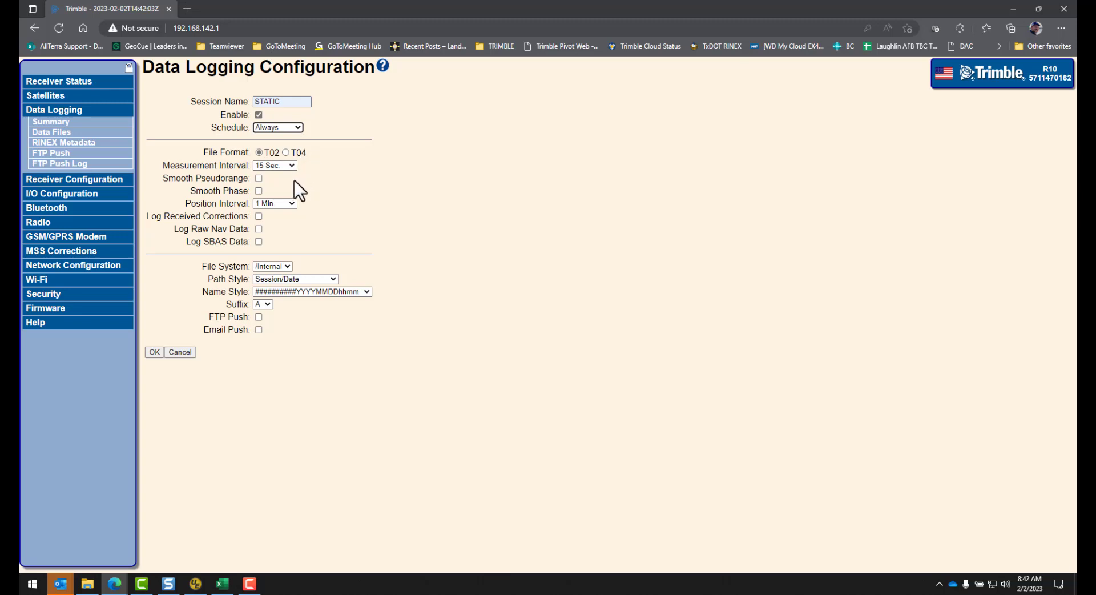
# Step: Set the STATIC measurement interval to 1 Sec and save the session so it starts logging
pyautogui.click(293, 166)
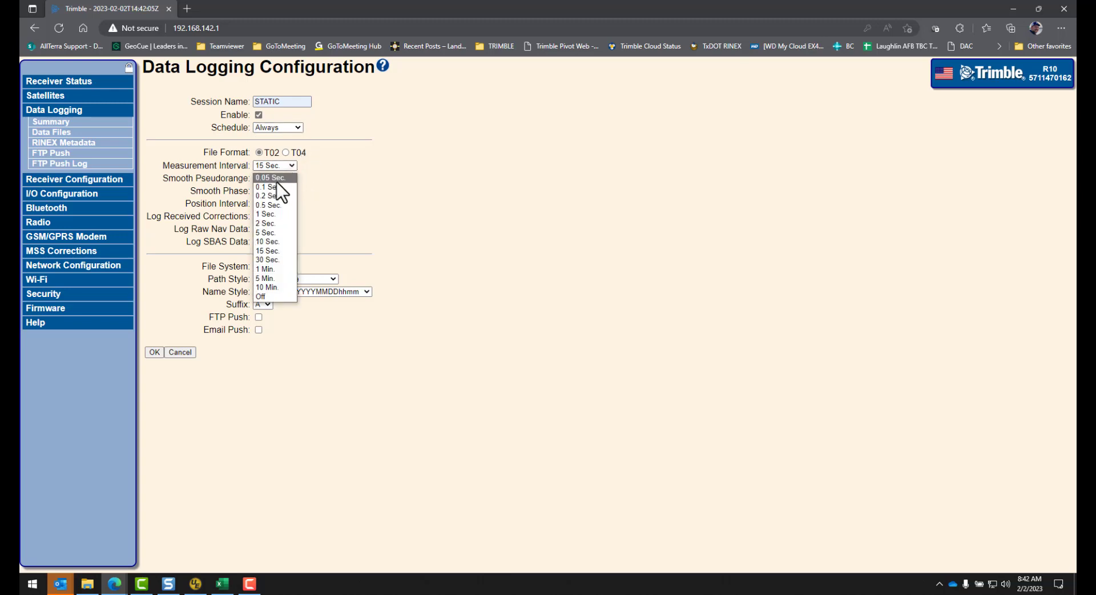
pyautogui.click(266, 214)
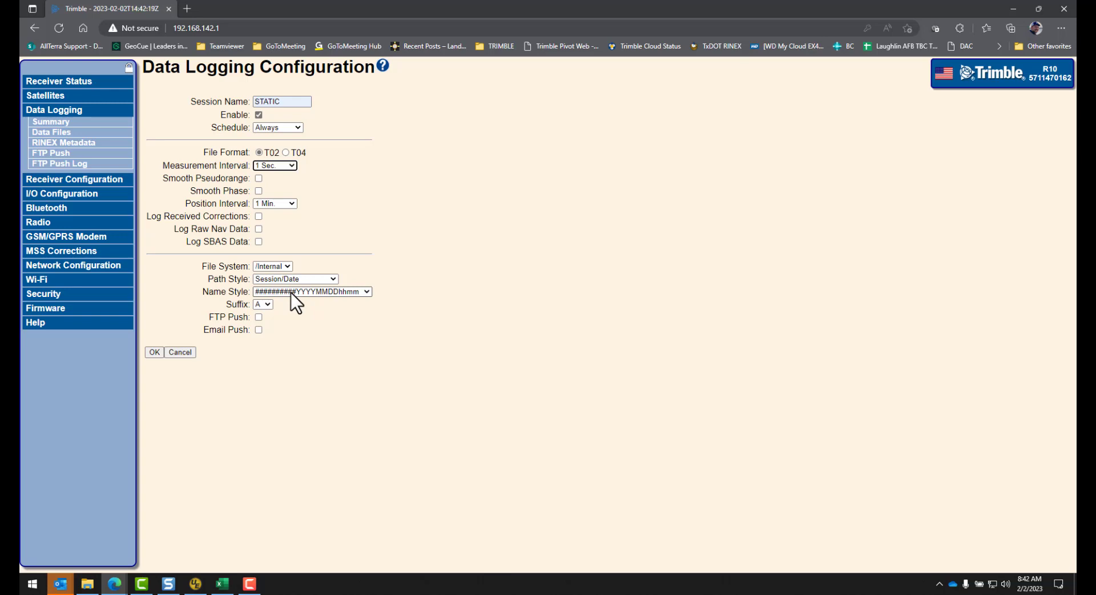
pyautogui.click(153, 351)
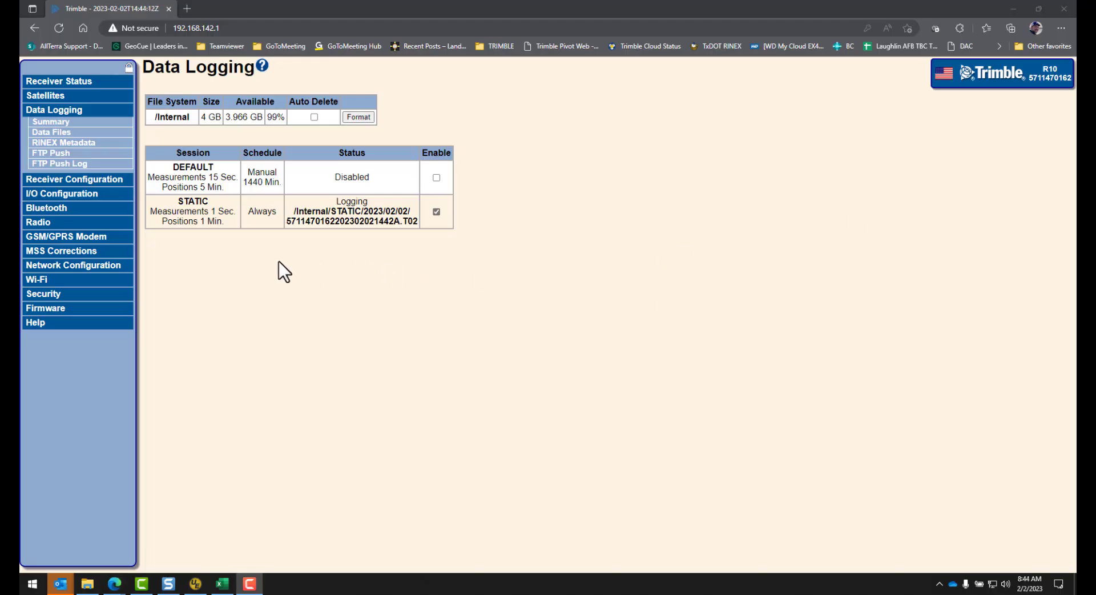
# Step: Go to Receiver Configuration > Application Files and pick the Generate Clone File operation
pyautogui.click(91, 181)
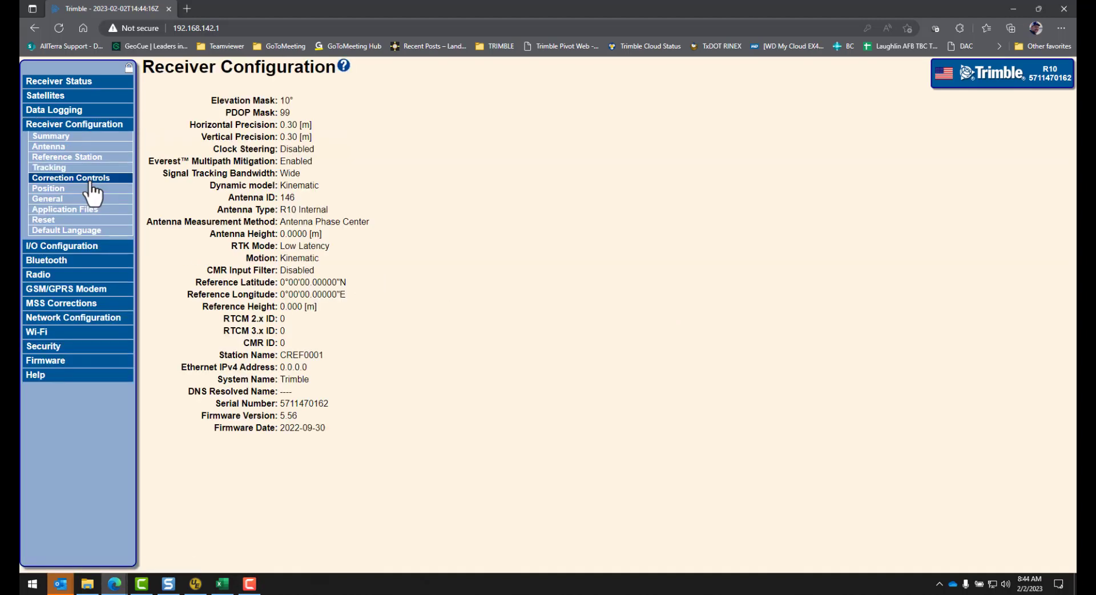
pyautogui.click(72, 216)
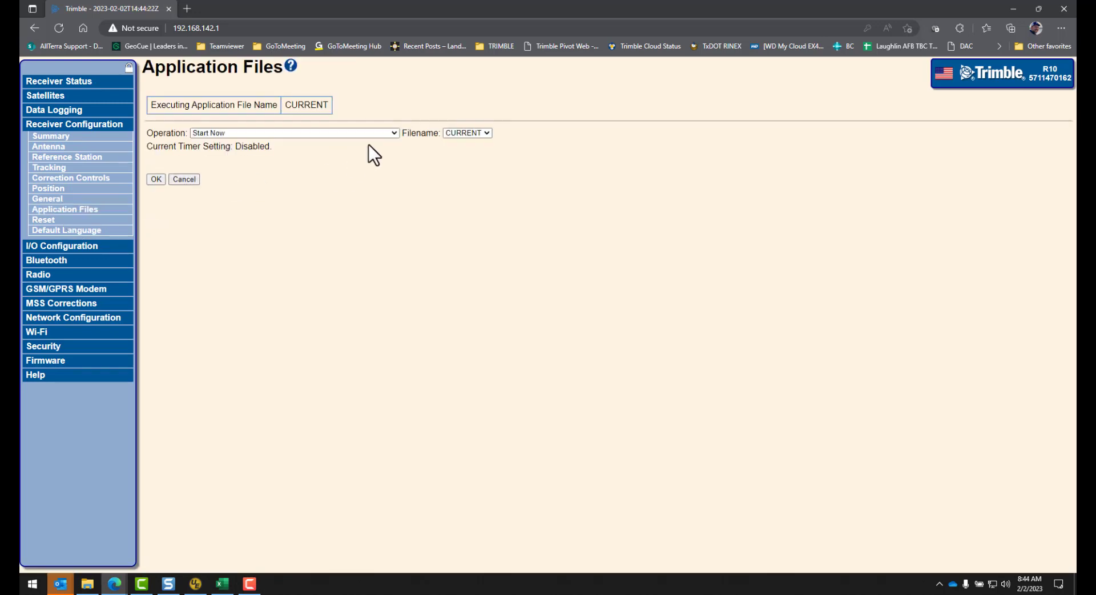
pyautogui.click(394, 132)
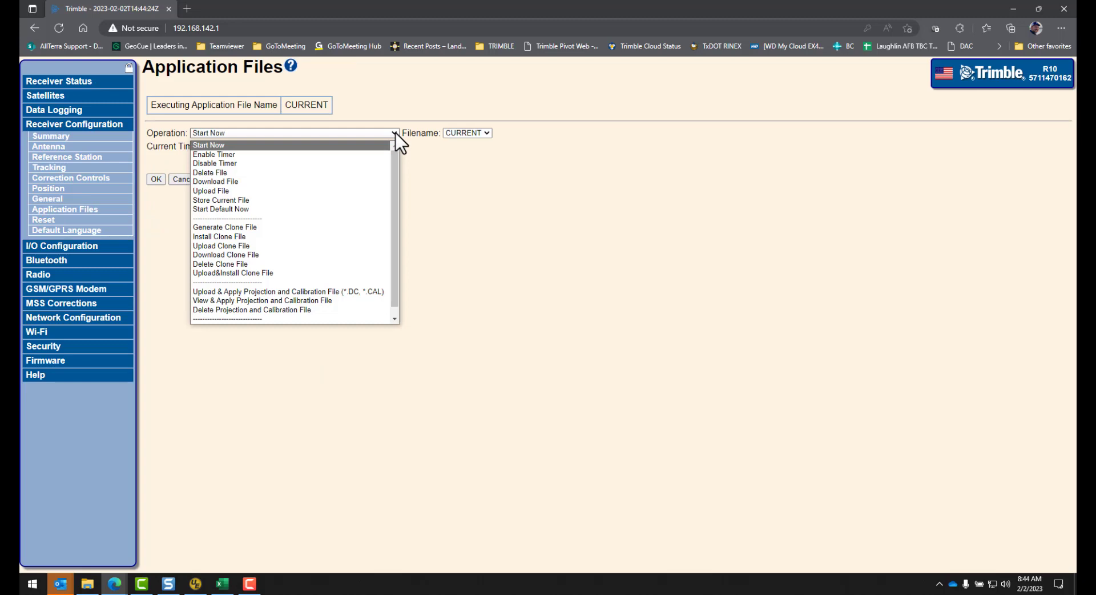
pyautogui.click(297, 228)
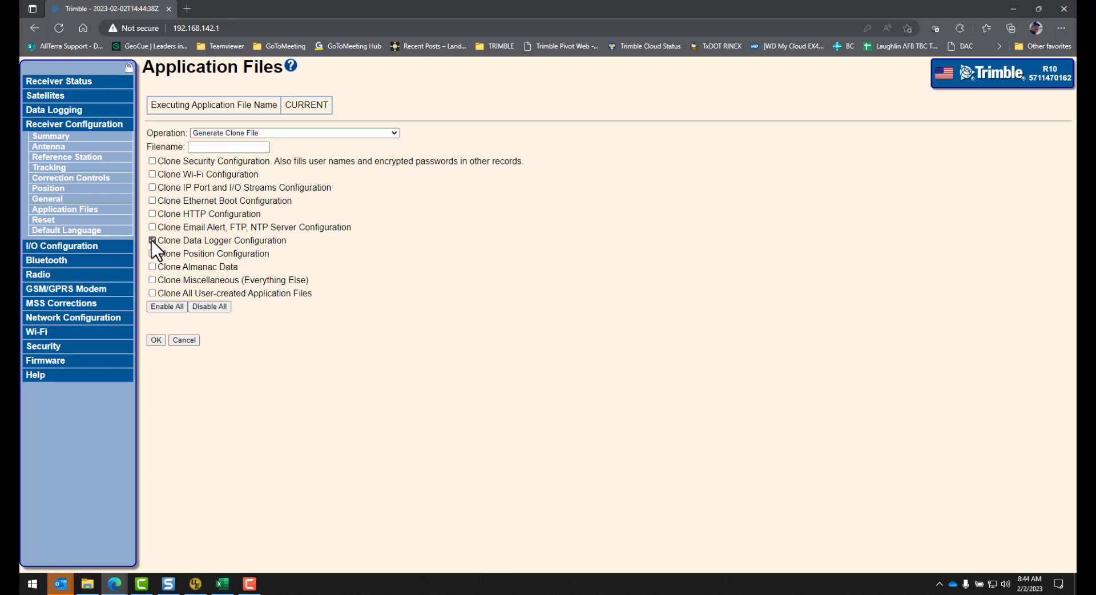
# Step: Name the clone file STATIC_STARTUP, include all user-created application files, and generate it
pyautogui.click(222, 146)
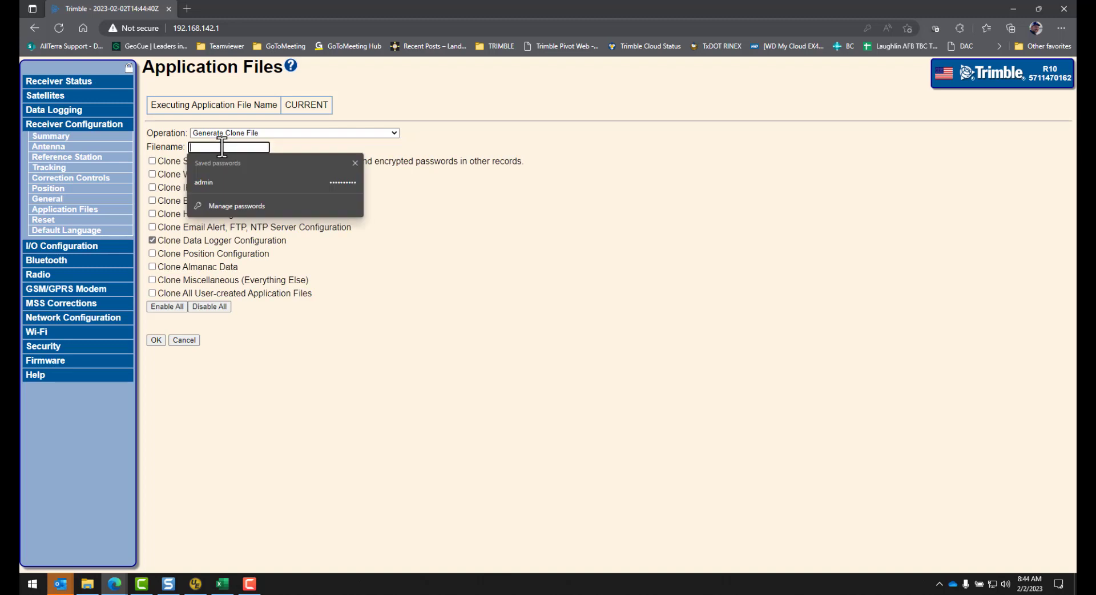
pyautogui.write('Sta')
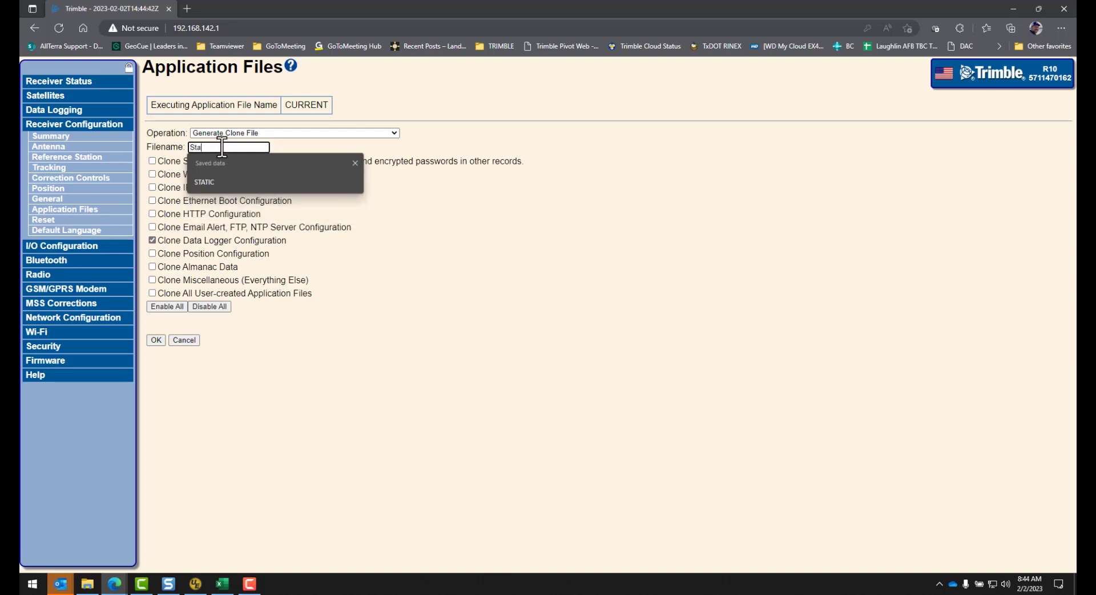
pyautogui.click(211, 178)
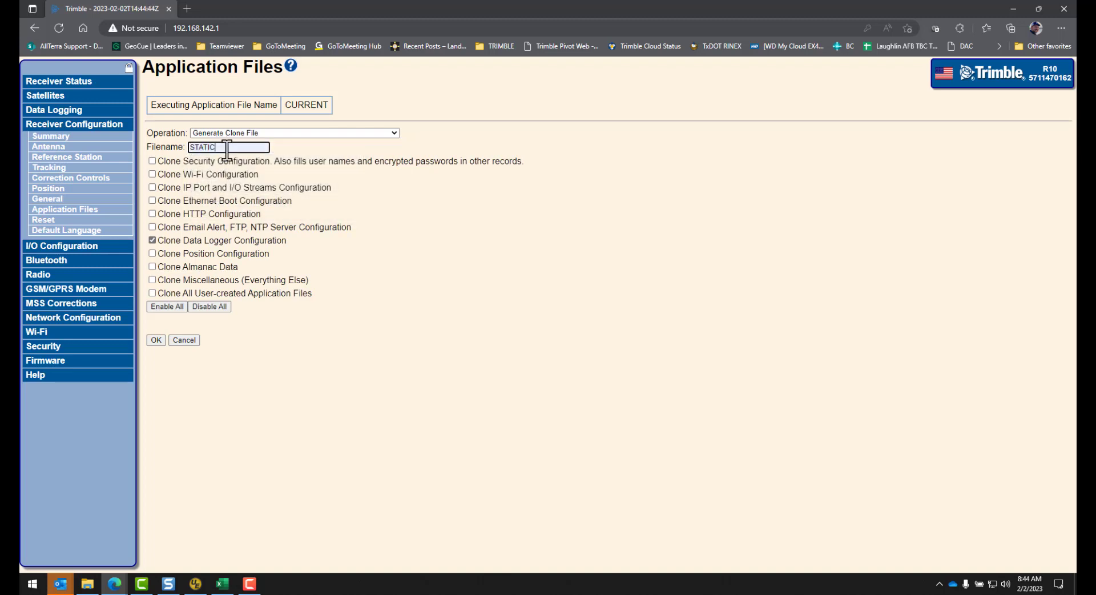
pyautogui.write('_')
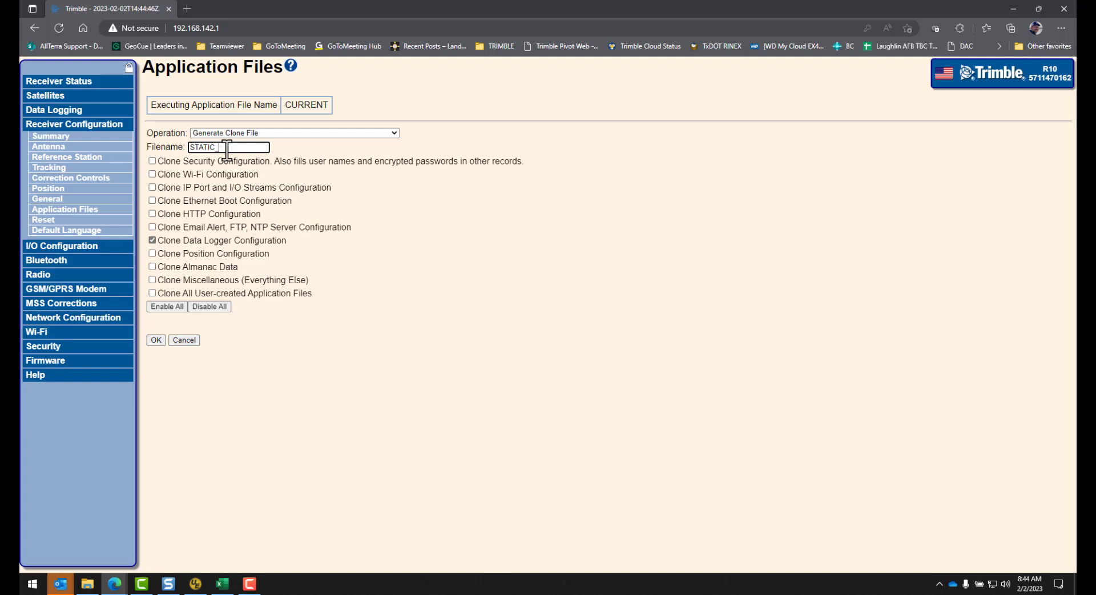
pyautogui.press('capslock')
pyautogui.write('STARTUP')
pyautogui.click(152, 293)
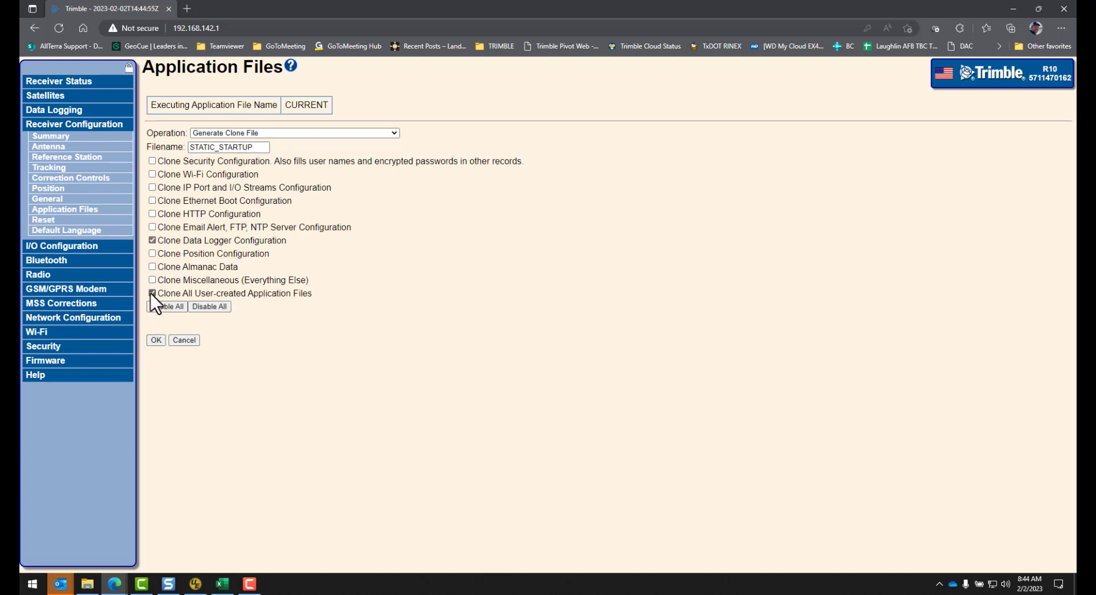
pyautogui.click(155, 340)
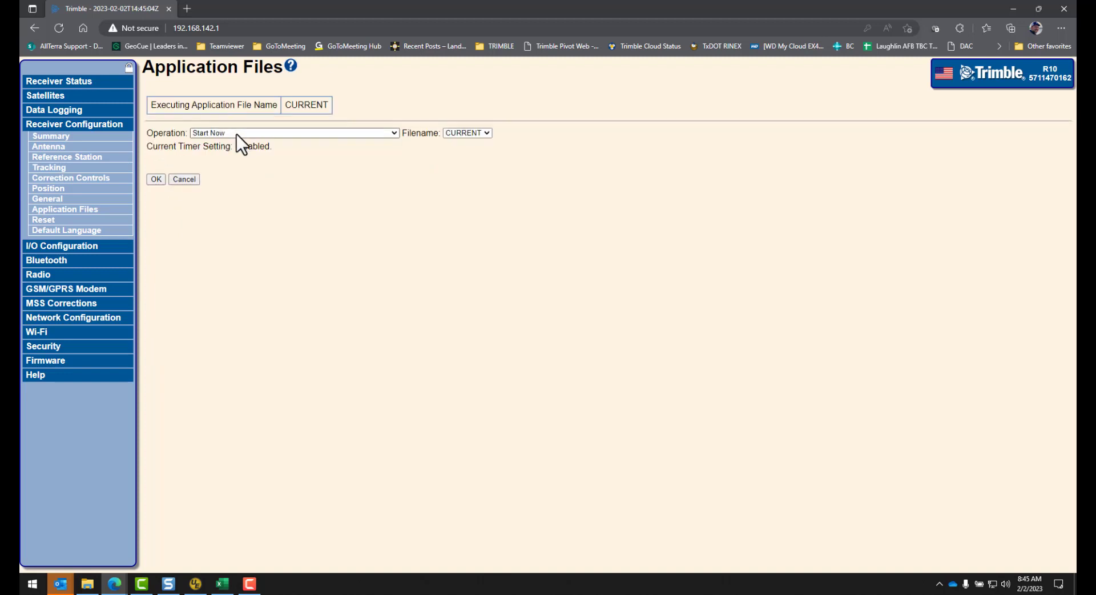
# Step: Switch the operation to Download Clone File and download STATIC_STARTUP.xml to the computer
pyautogui.click(236, 134)
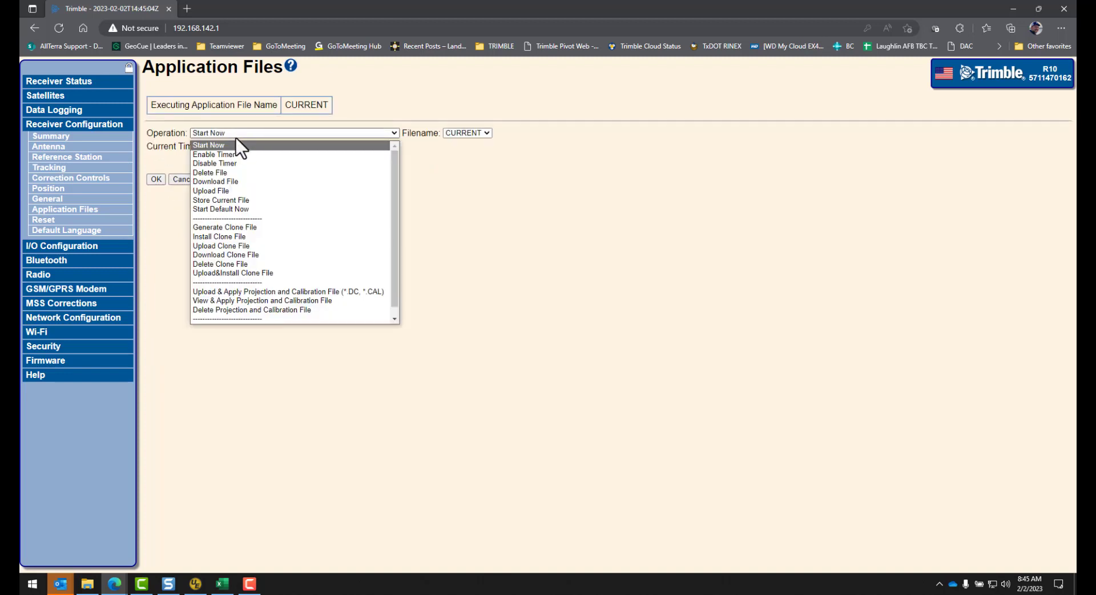
pyautogui.click(228, 255)
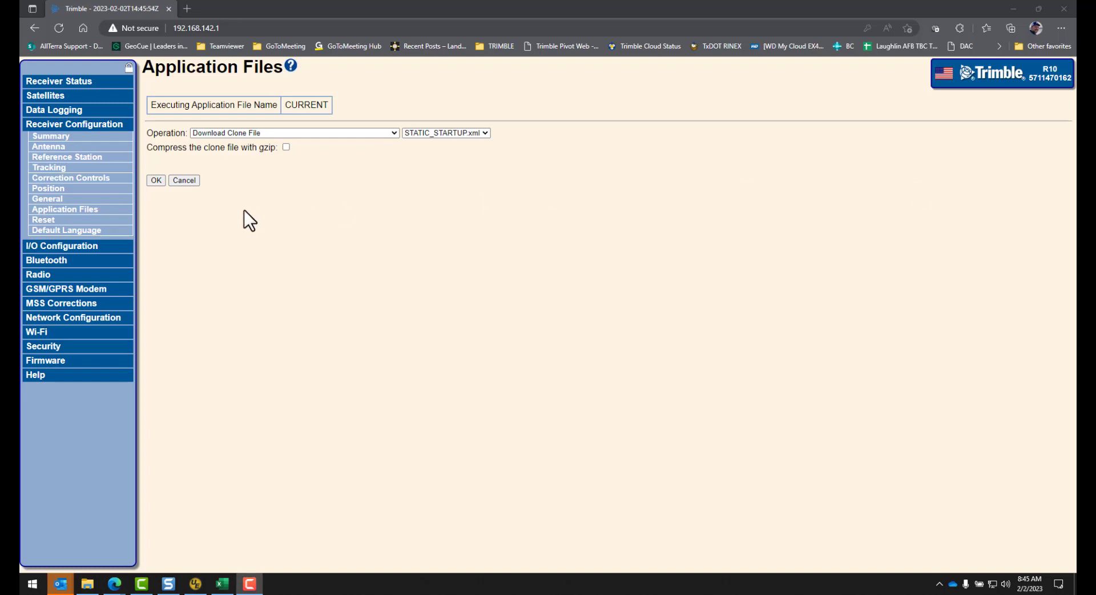
pyautogui.click(157, 182)
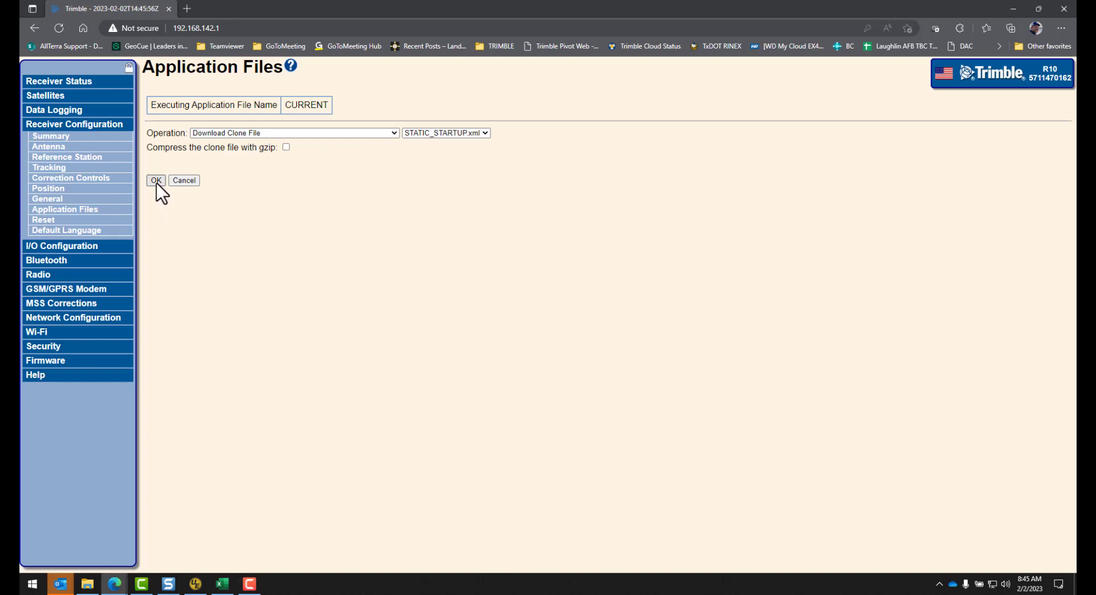
pyautogui.moveTo(942, 80)
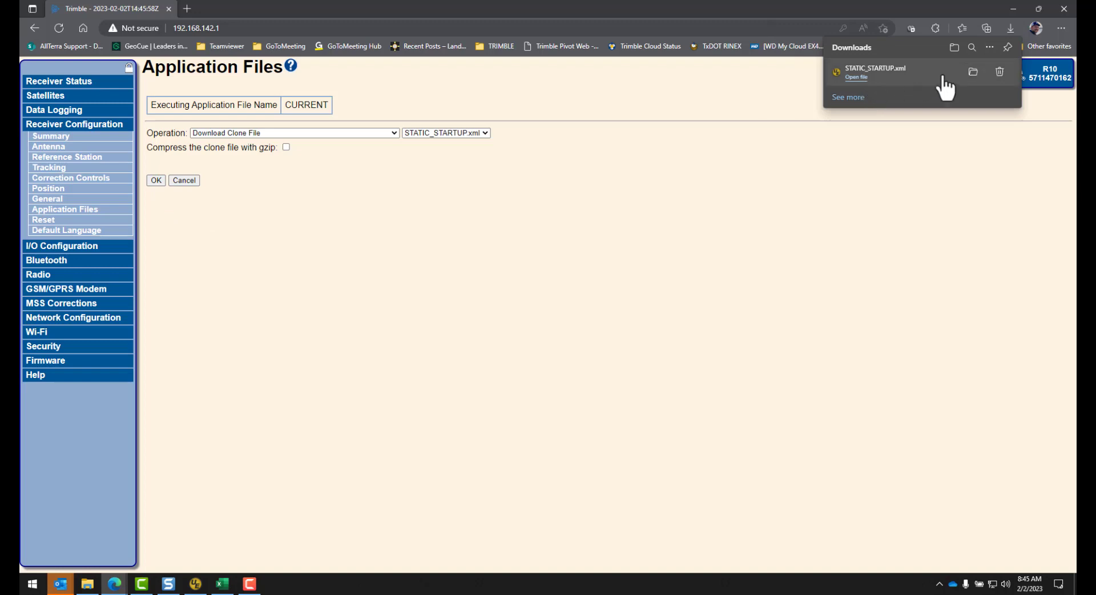
# Step: Drag the downloaded STATIC_STARTUP.xml from Downloads into Desktop\Clone Files, then close Downloads
pyautogui.click(972, 73)
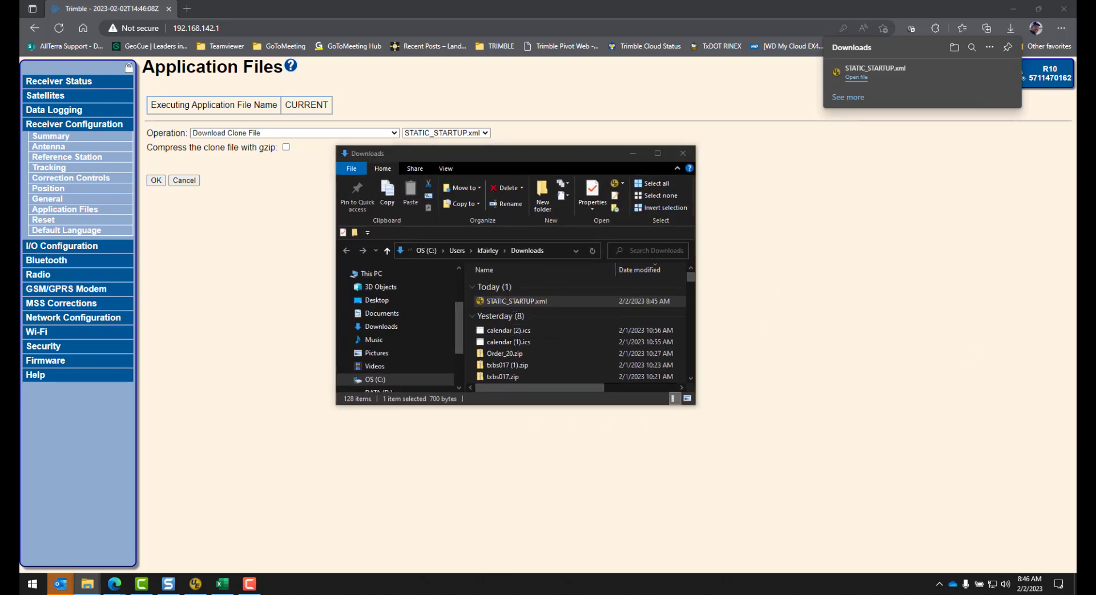
pyautogui.moveTo(1095, 166)
pyautogui.mouseDown()
pyautogui.moveTo(757, 163)
pyautogui.moveTo(830, 139)
pyautogui.moveTo(819, 141)
pyautogui.mouseUp()
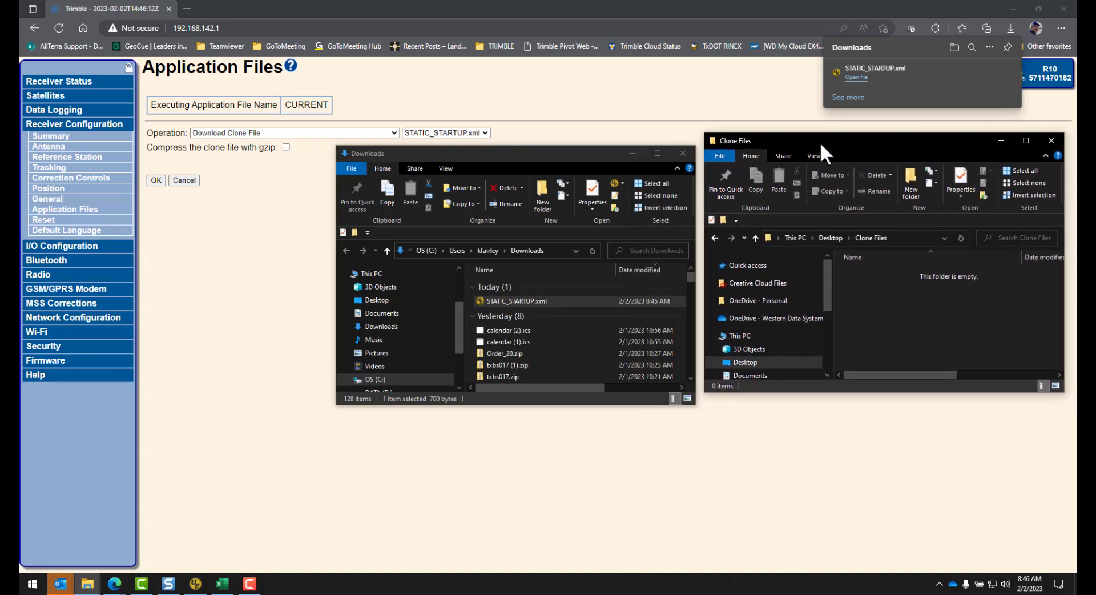
pyautogui.moveTo(519, 298)
pyautogui.mouseDown()
pyautogui.moveTo(751, 317)
pyautogui.moveTo(933, 307)
pyautogui.mouseUp()
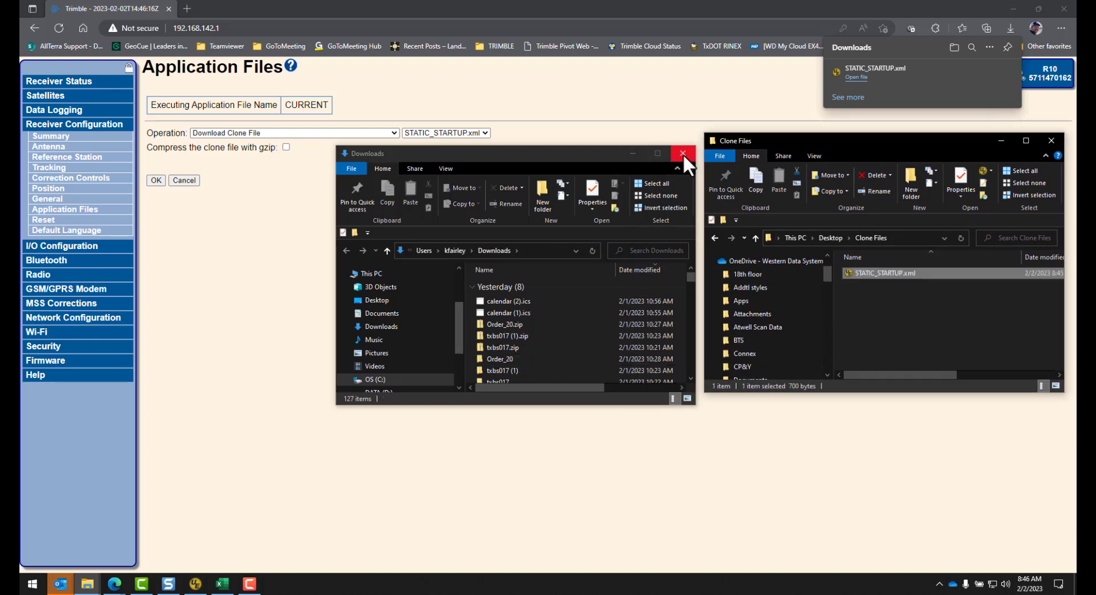
pyautogui.click(683, 153)
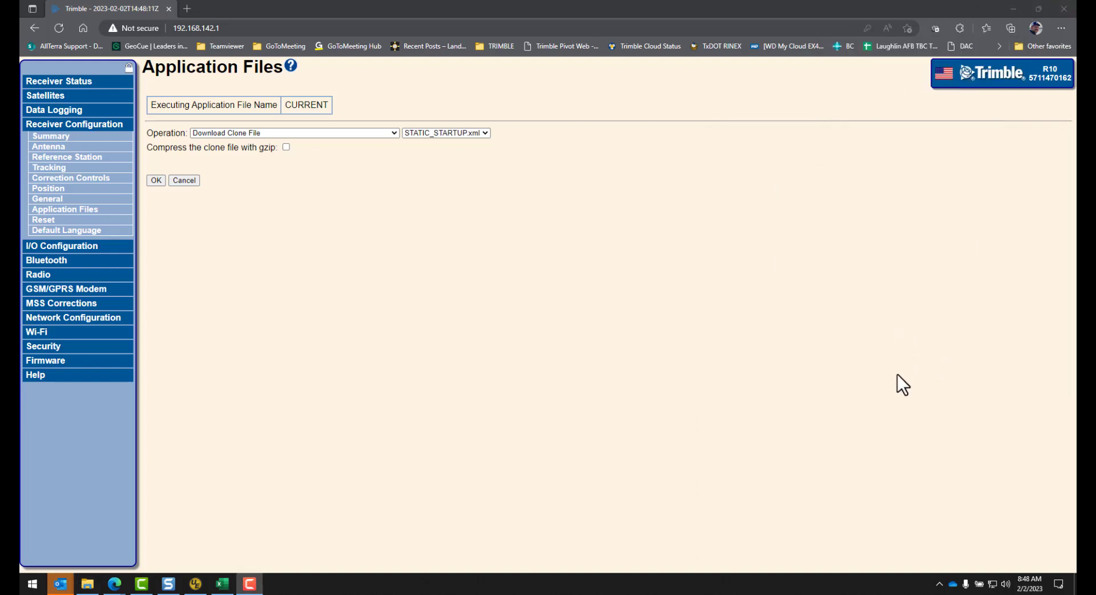
# Step: Join the Trimble GNSS 2769 Wi-Fi network and reload 192.168.142.1 until the R10 Login page appears
pyautogui.click(993, 586)
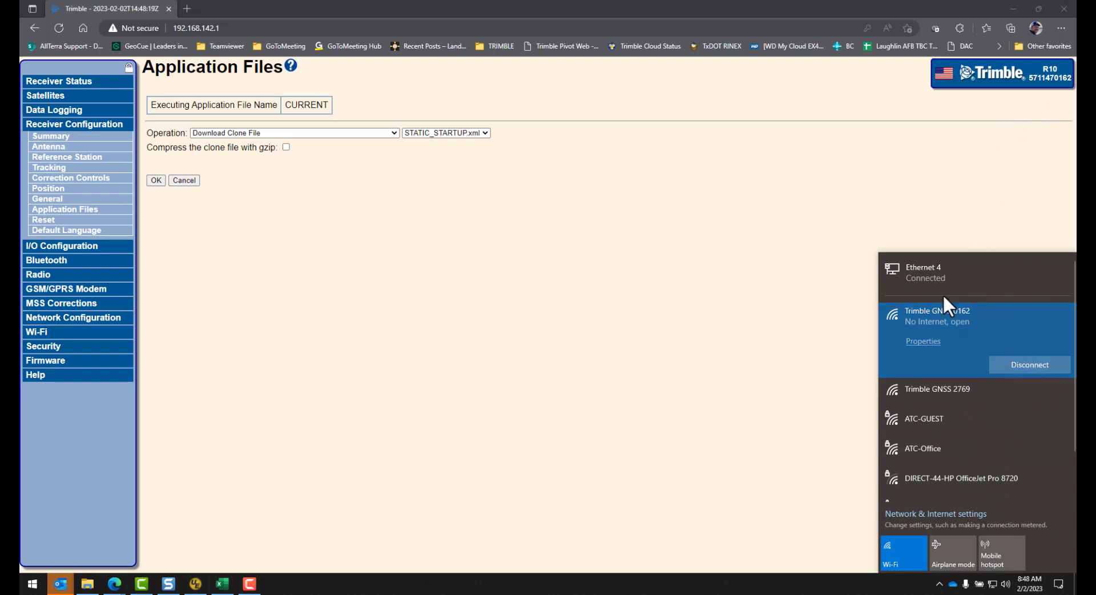
pyautogui.click(963, 391)
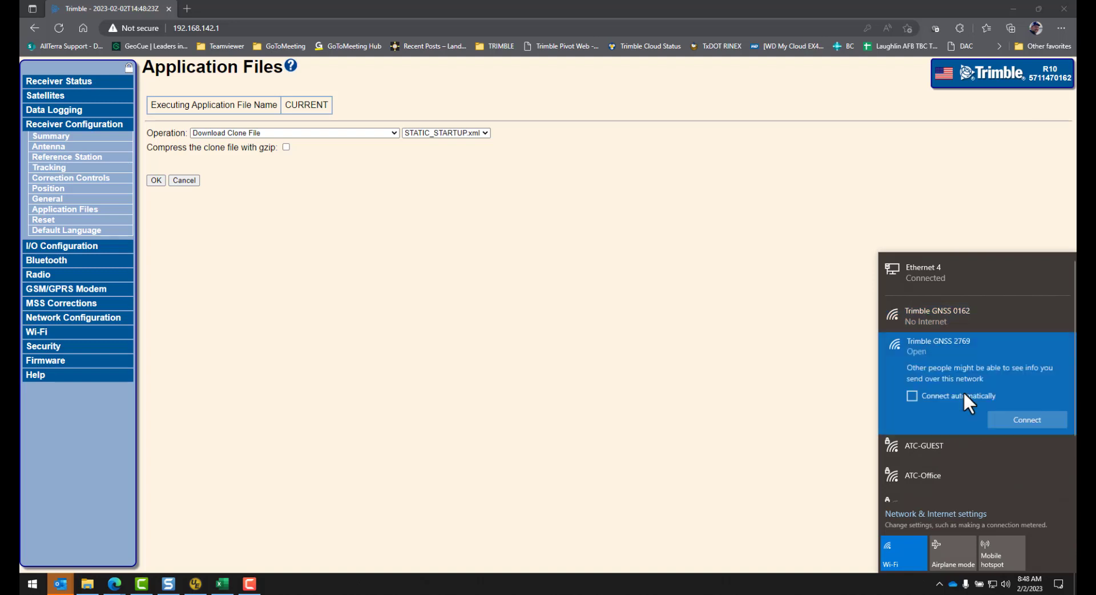
pyautogui.click(1018, 419)
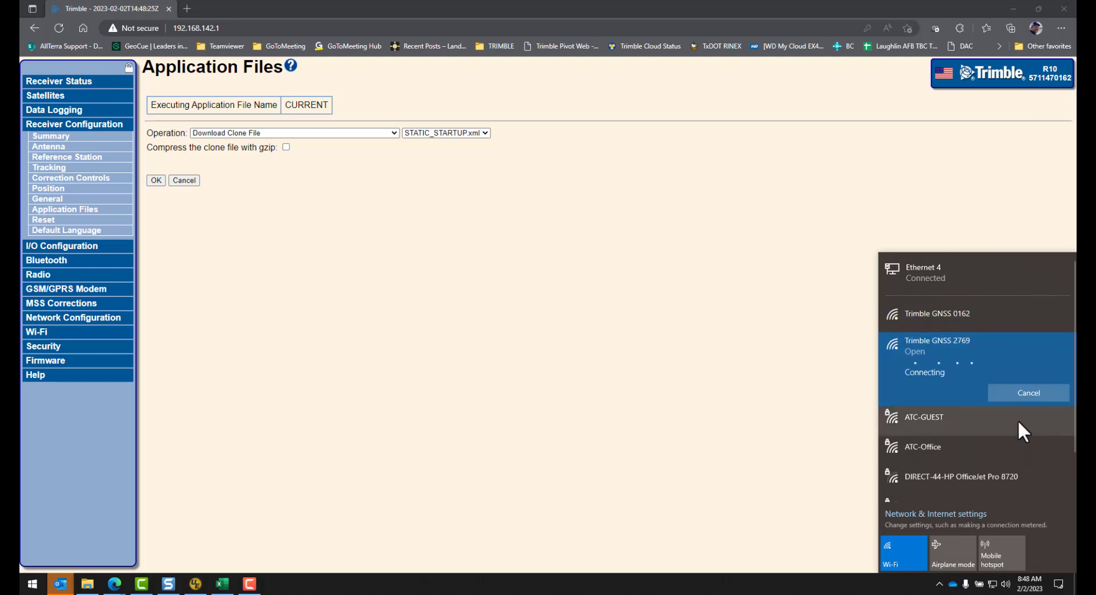
pyautogui.click(56, 25)
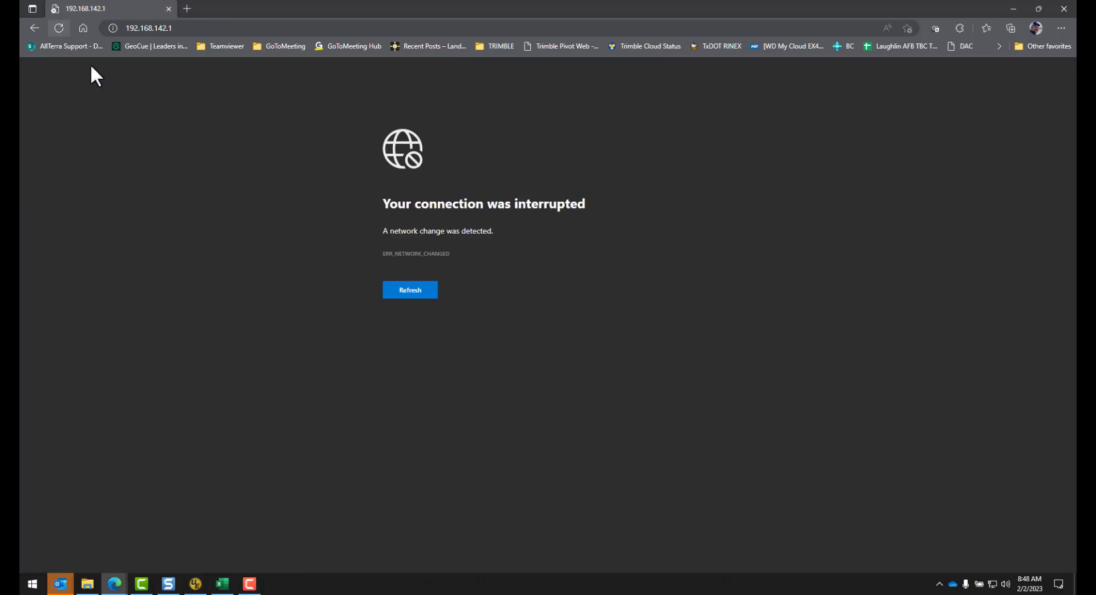
pyautogui.click(409, 287)
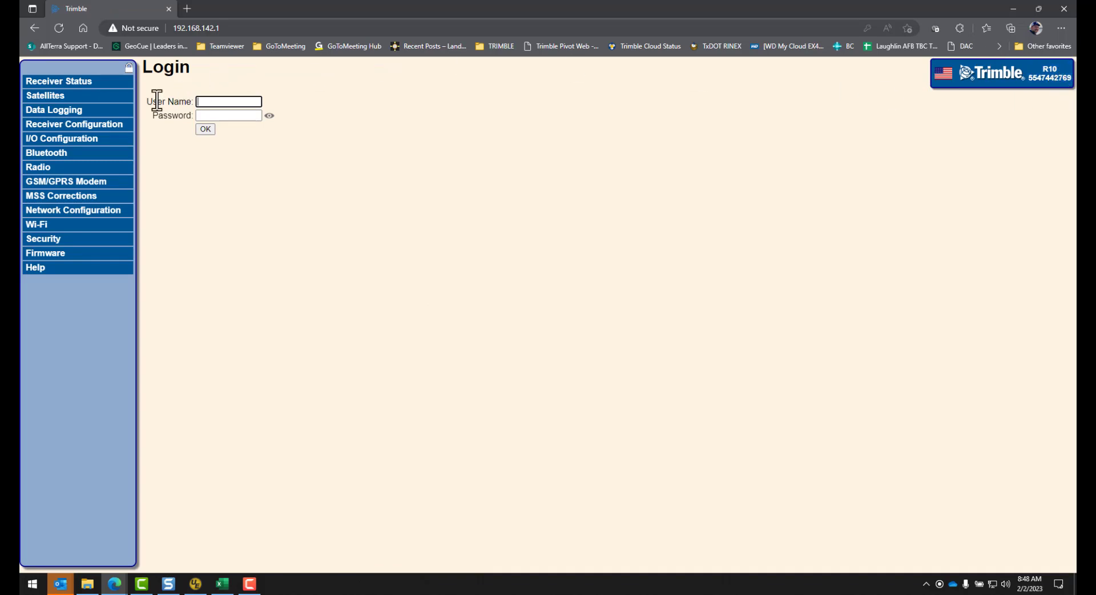
# Step: Log in with the admin user name and password, declining Edge's password update prompt
pyautogui.click(204, 103)
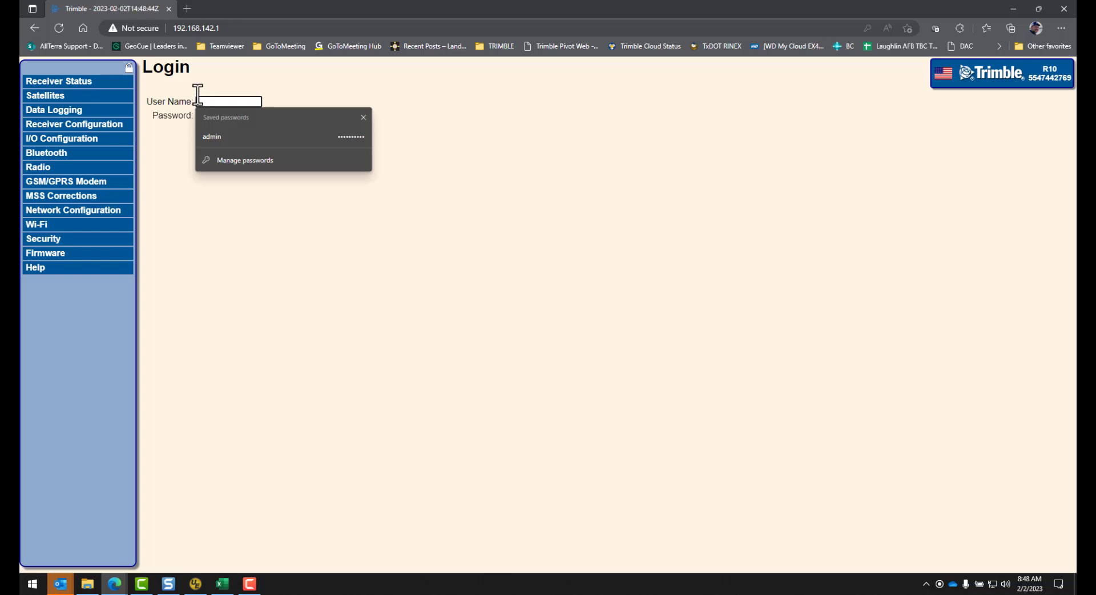
pyautogui.write('admin')
pyautogui.press('Tab')
pyautogui.write('********')
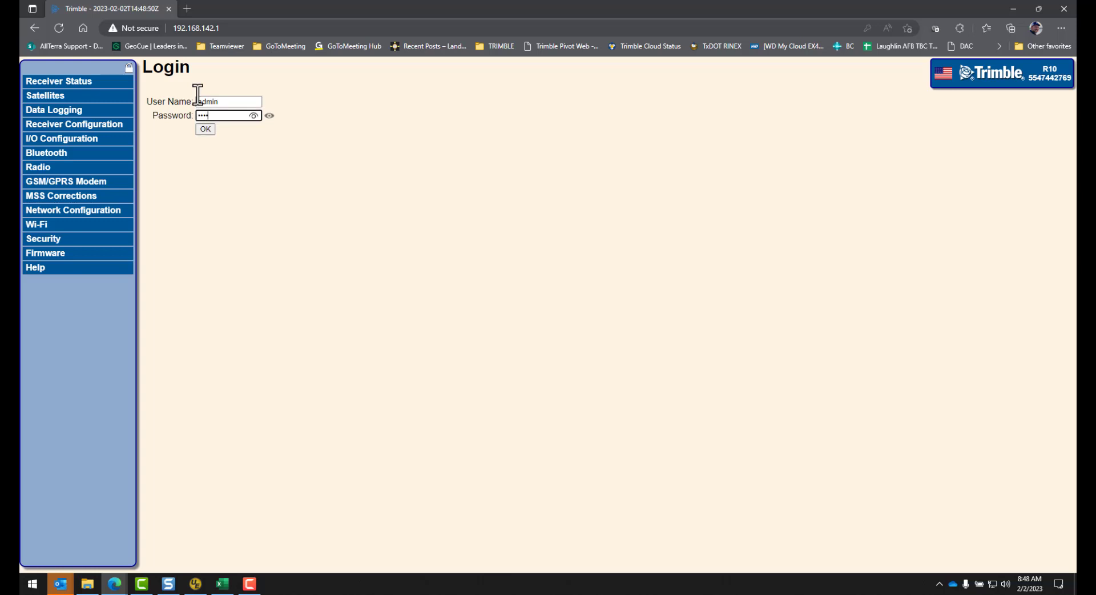
pyautogui.click(252, 115)
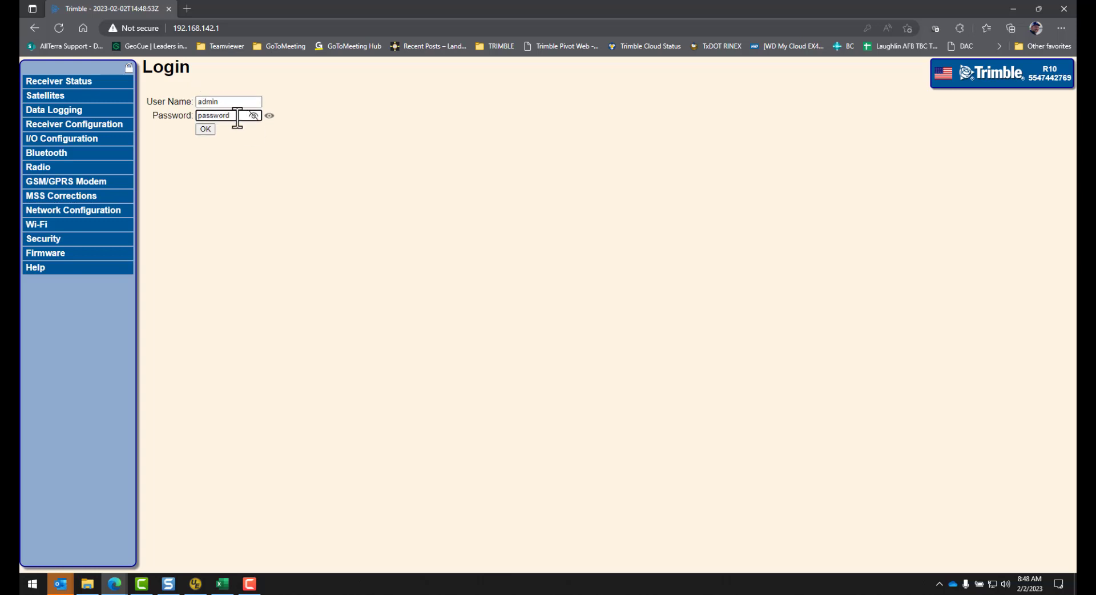
pyautogui.click(205, 129)
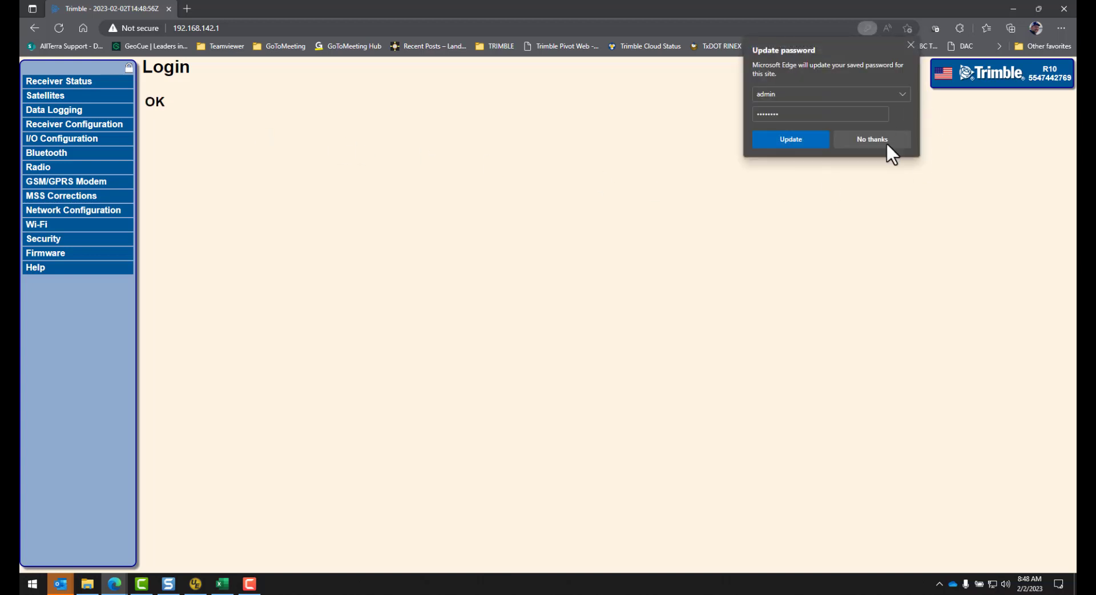
pyautogui.click(871, 139)
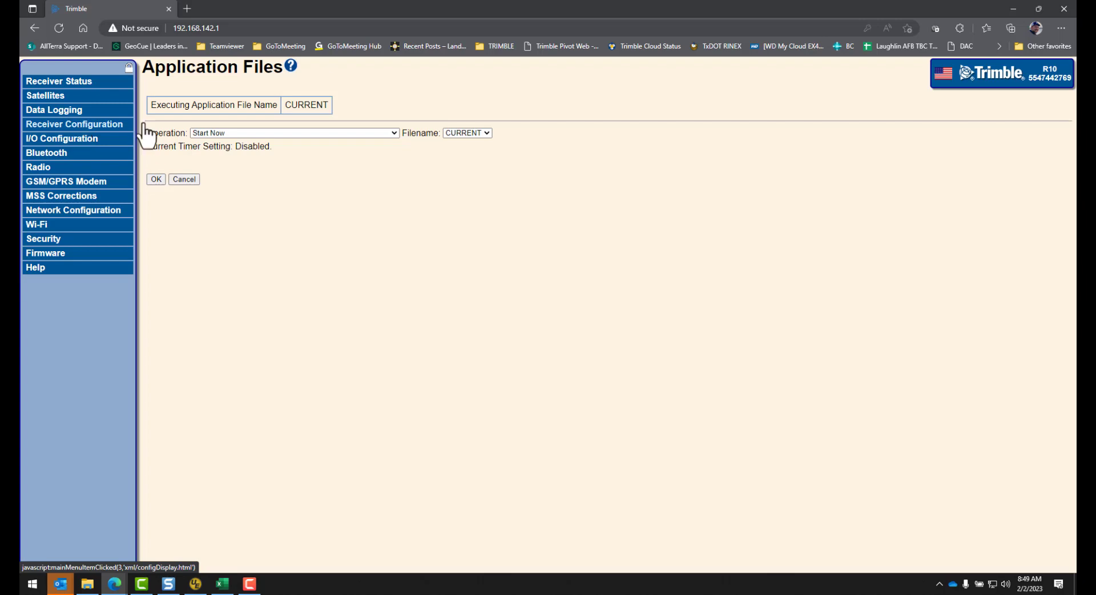
# Step: Under Receiver Configuration > Application Files, set the operation to Upload&Install Clone File
pyautogui.click(51, 127)
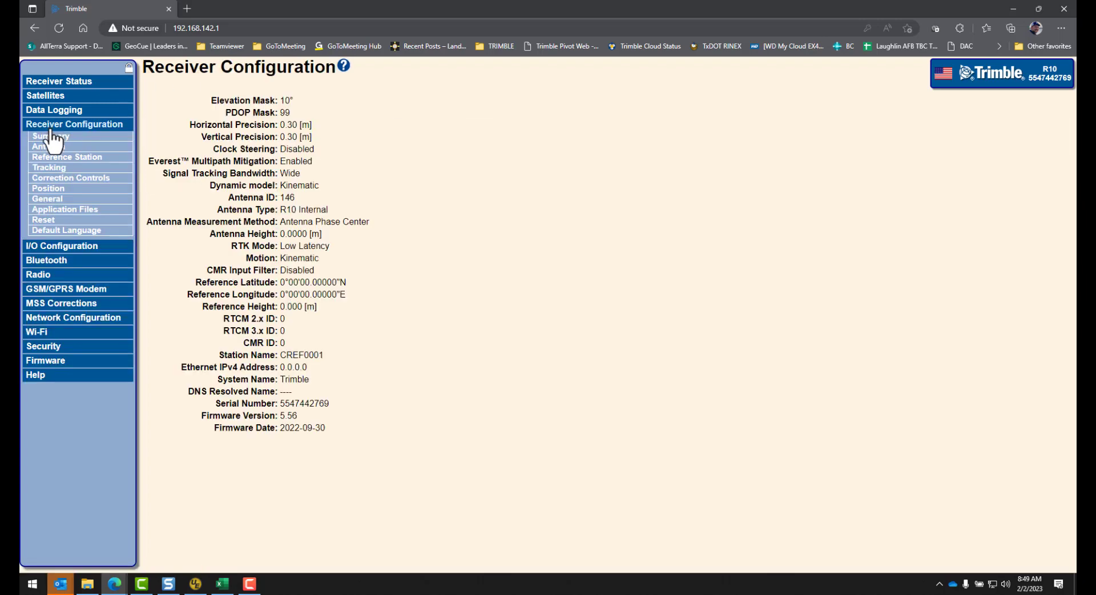
pyautogui.click(66, 210)
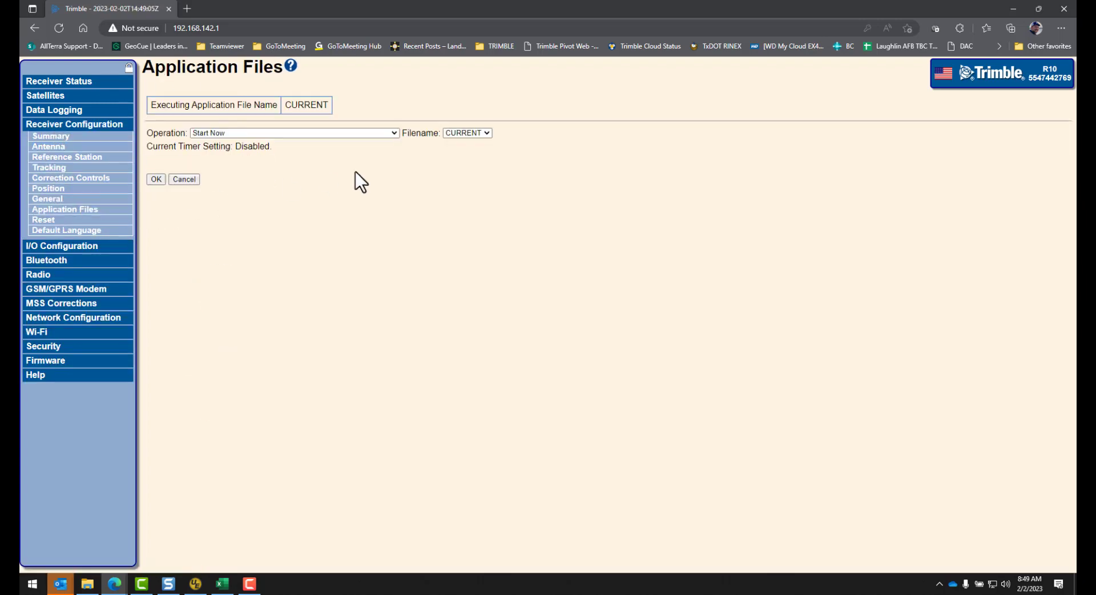
pyautogui.click(393, 133)
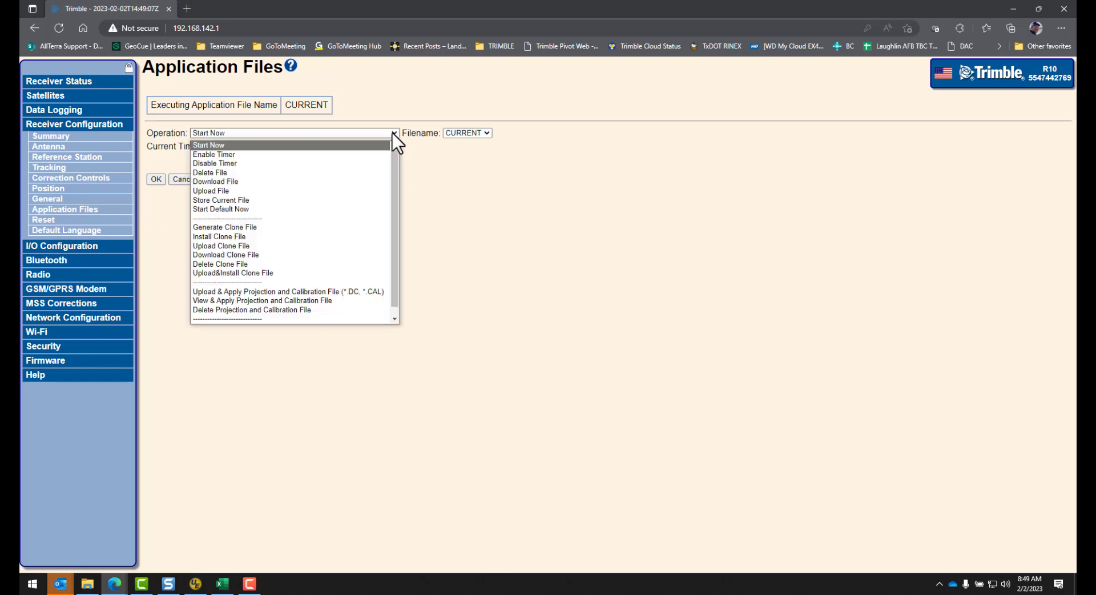
pyautogui.click(290, 272)
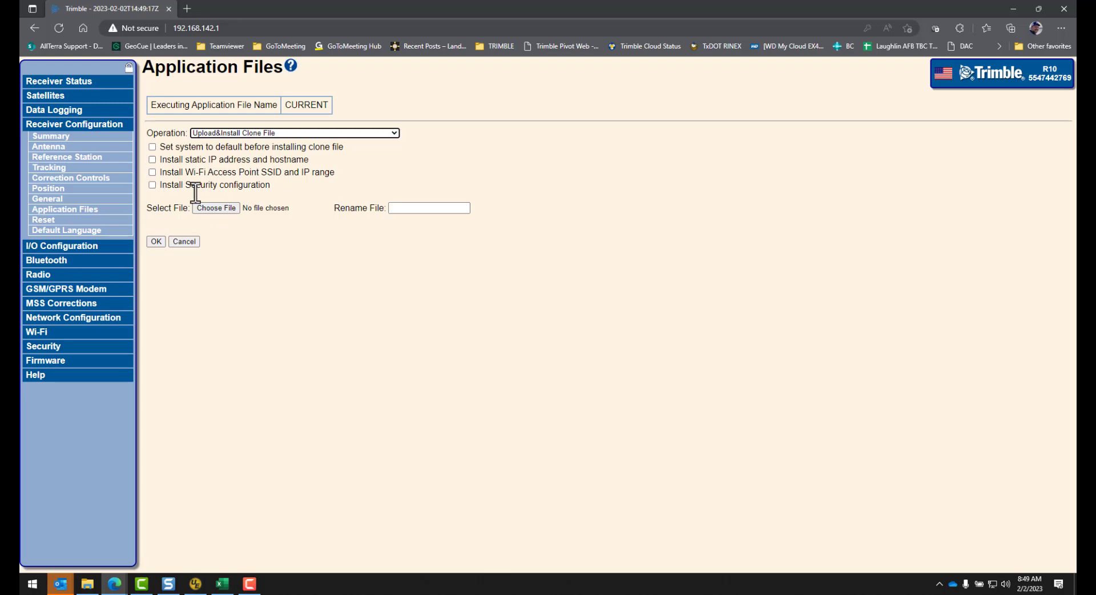
# Step: Upload STATIC_STARTUP.xml from Desktop\Clone Files and acknowledge the installed message
pyautogui.click(224, 208)
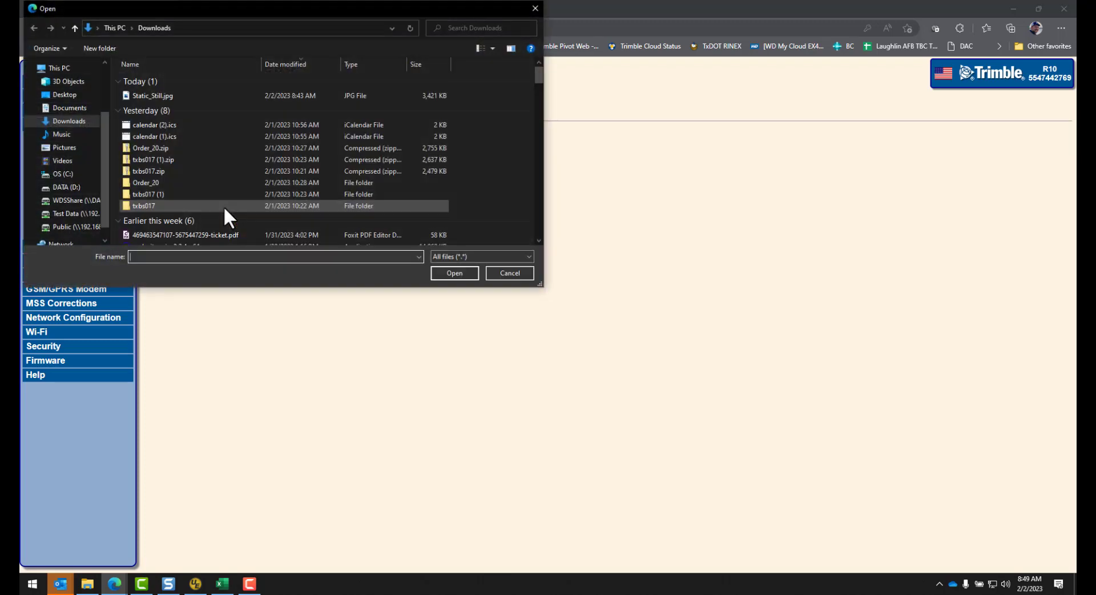
pyautogui.click(68, 95)
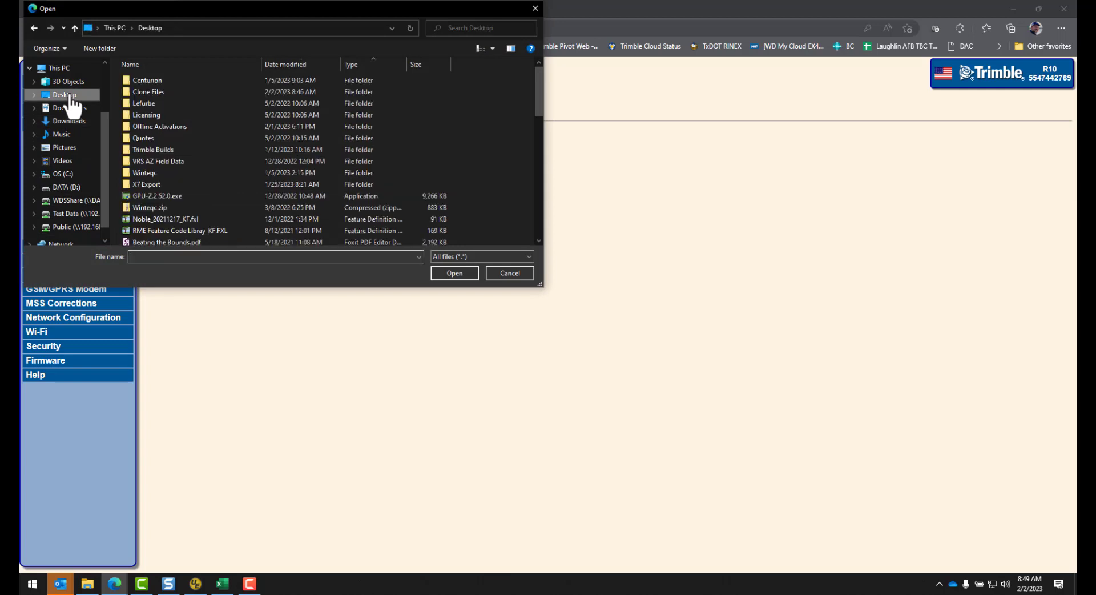
pyautogui.click(152, 93)
pyautogui.doubleClick(152, 91)
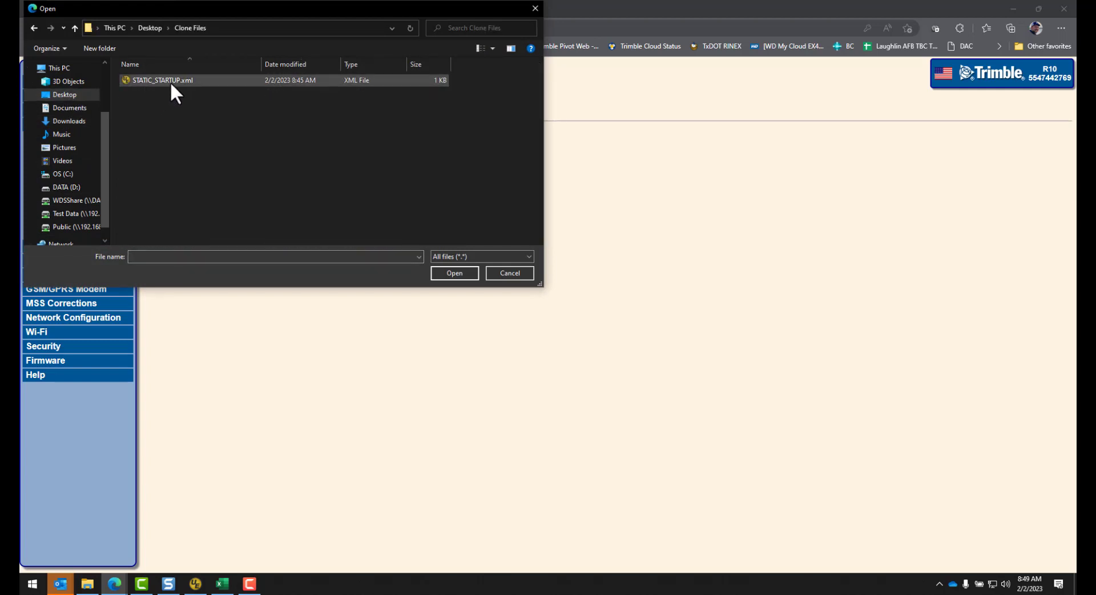
pyautogui.doubleClick(168, 79)
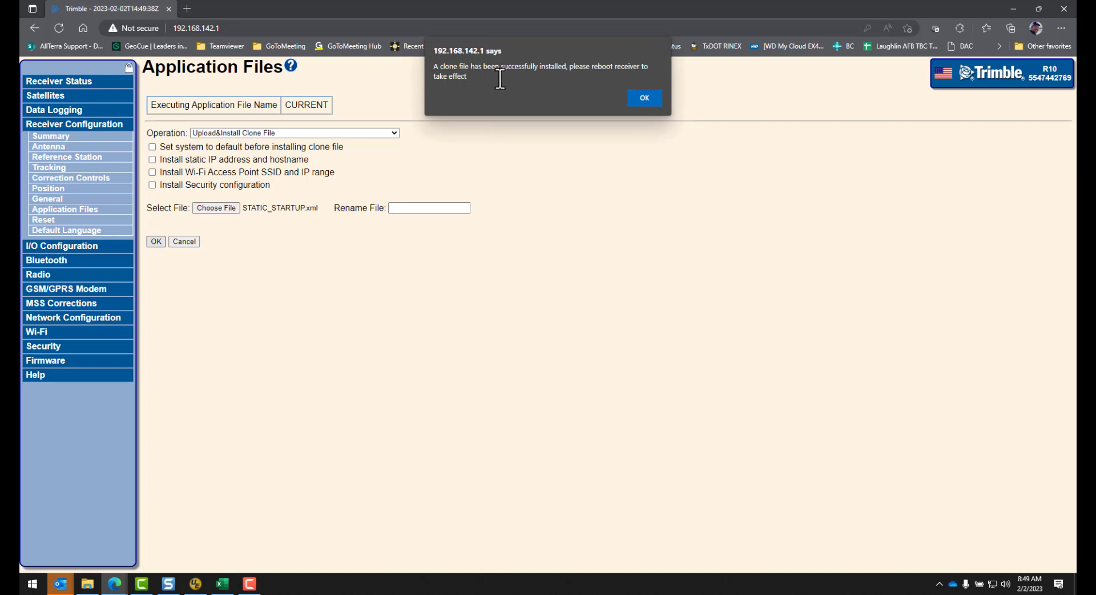
pyautogui.click(639, 98)
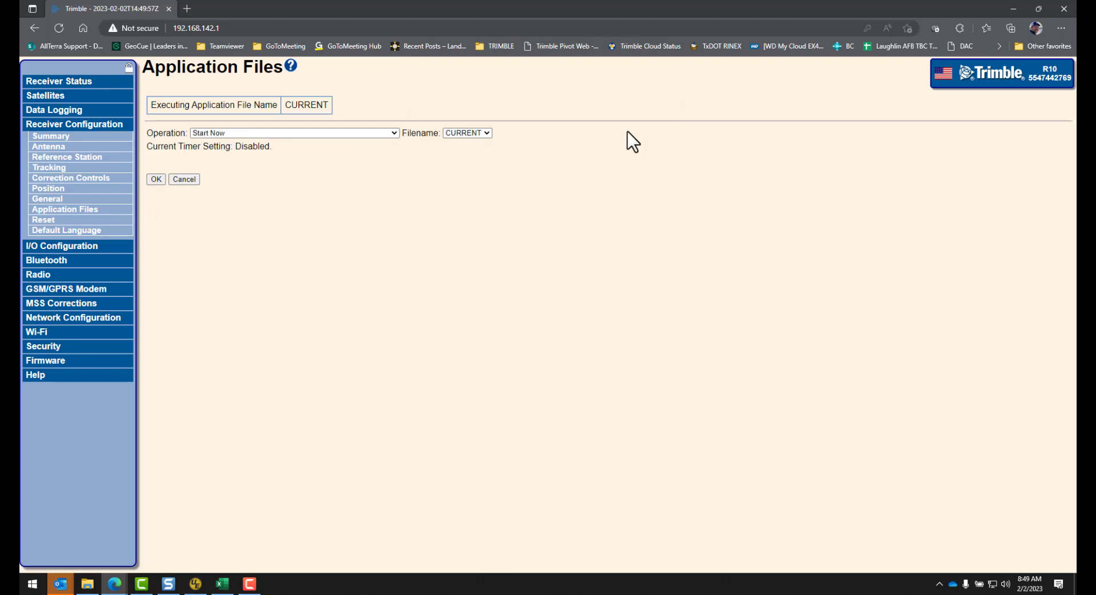
# Step: Reboot the receiver from Receiver Configuration > Reset and confirm the reboot
pyautogui.click(41, 223)
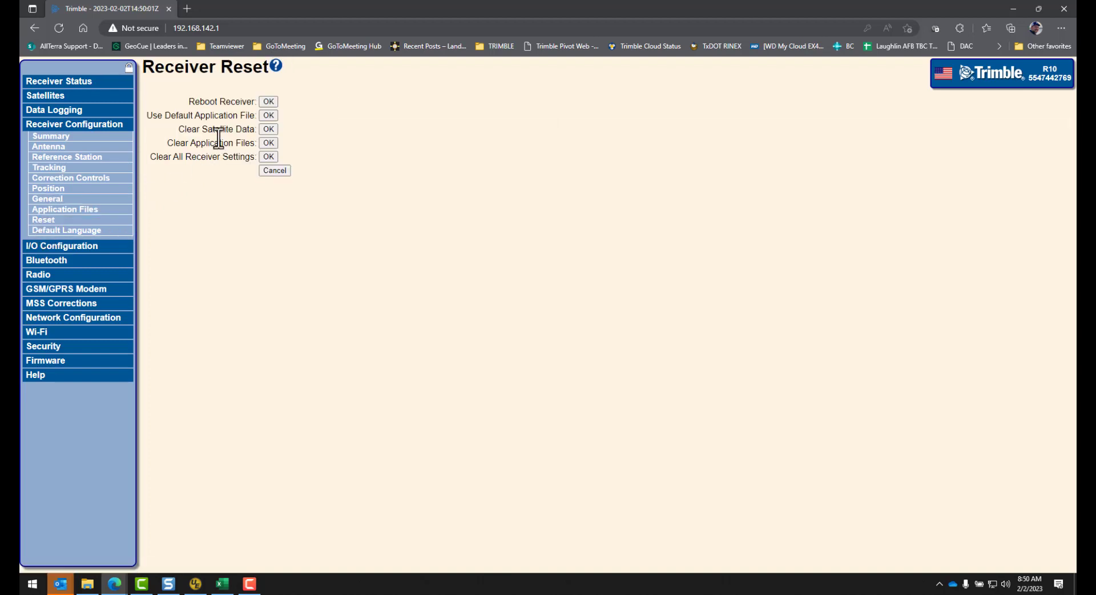
pyautogui.click(267, 101)
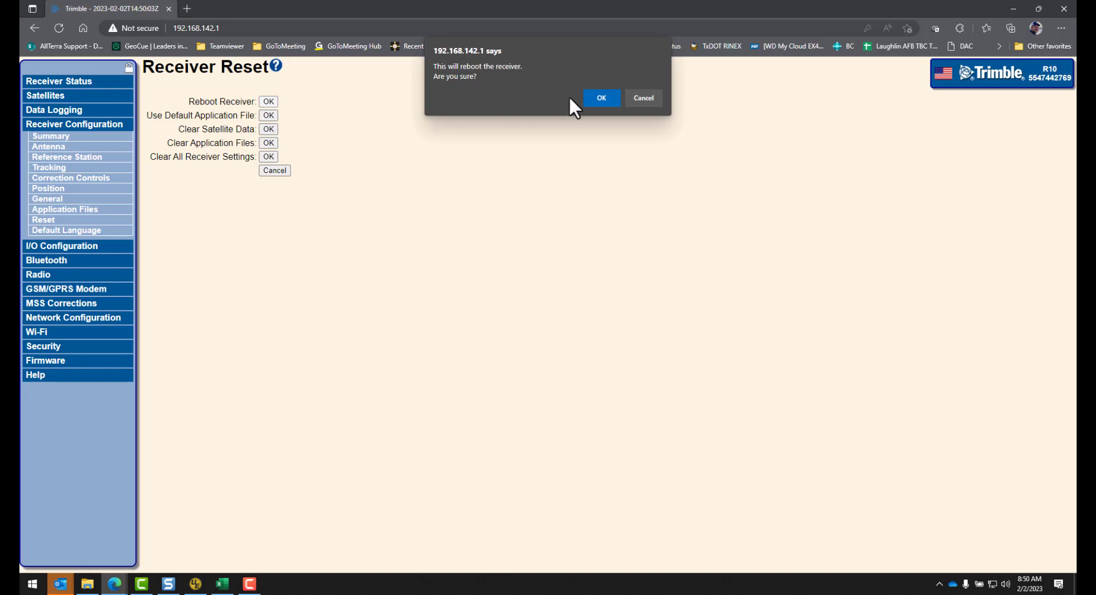
pyautogui.click(602, 98)
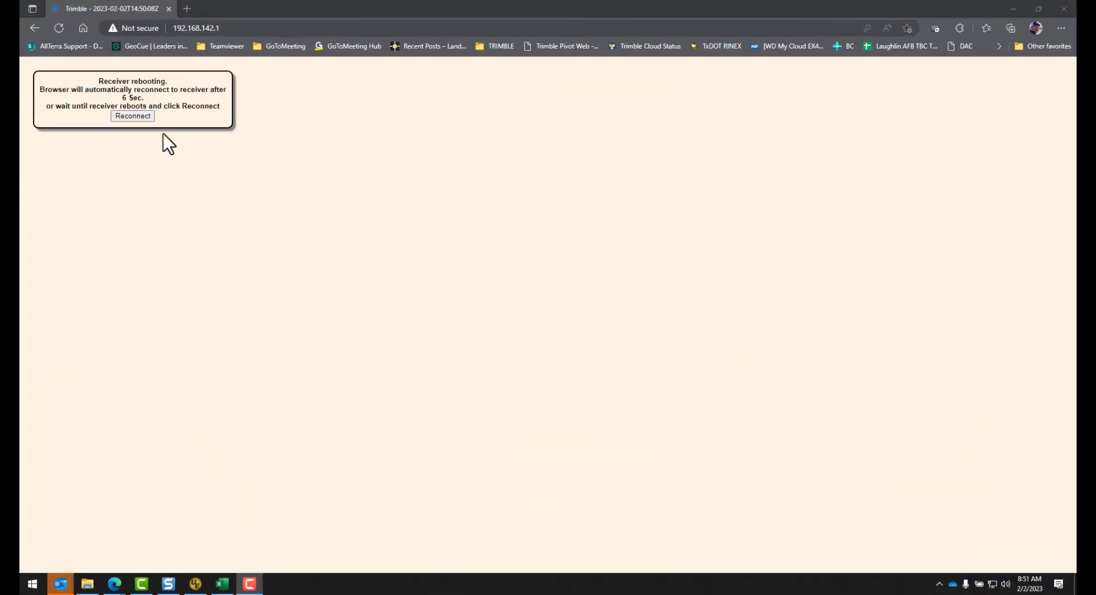
# Step: Reconnect to Trimble GNSS 2769 Wi-Fi and refresh the receiver page to its Login screen
pyautogui.click(992, 584)
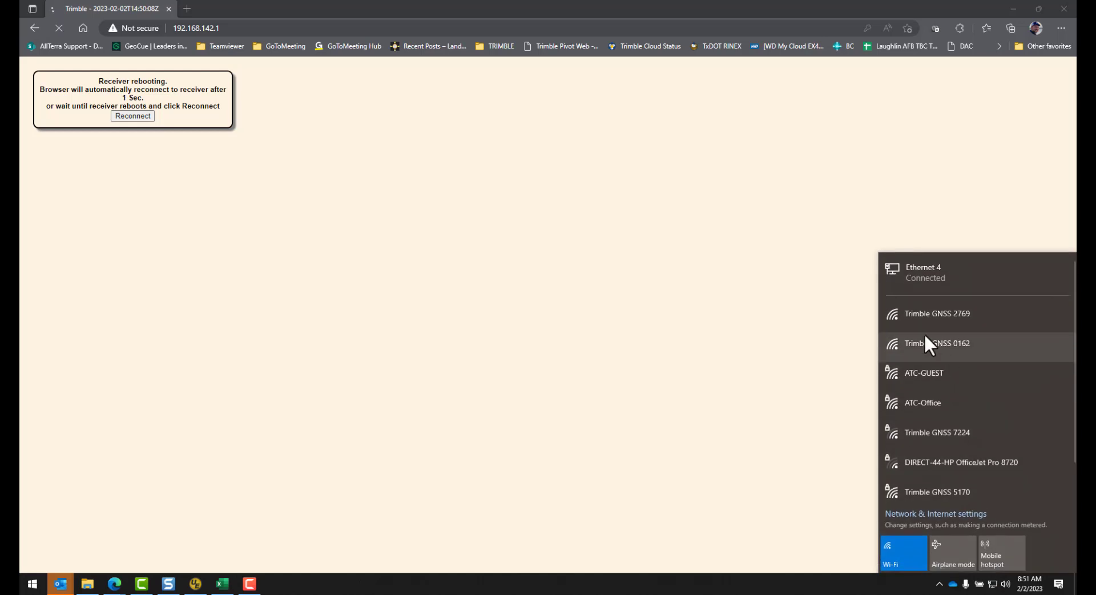
pyautogui.click(941, 313)
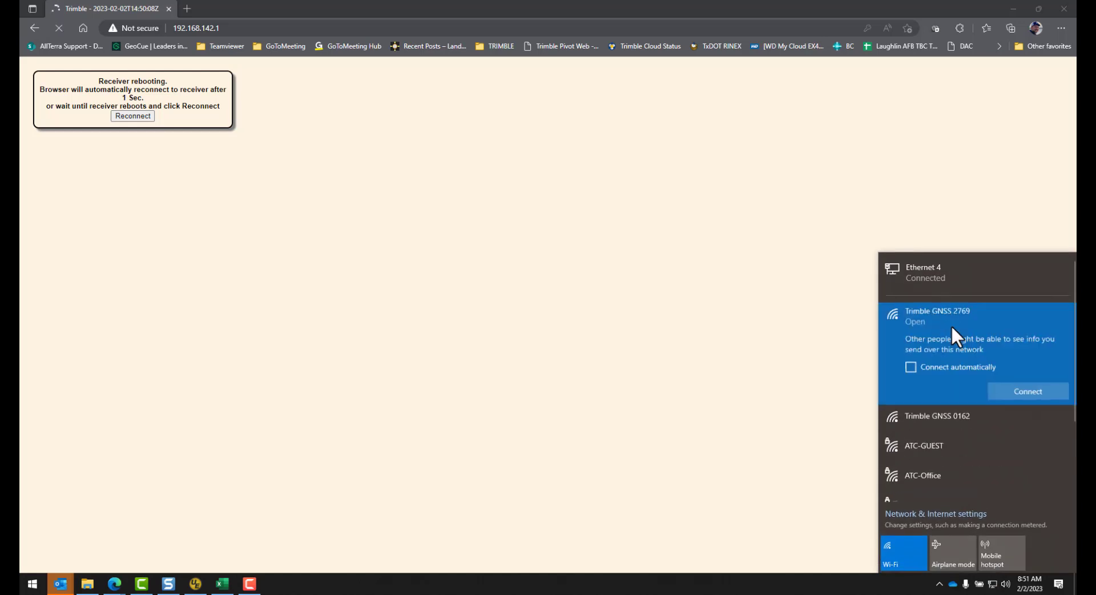
pyautogui.click(1044, 393)
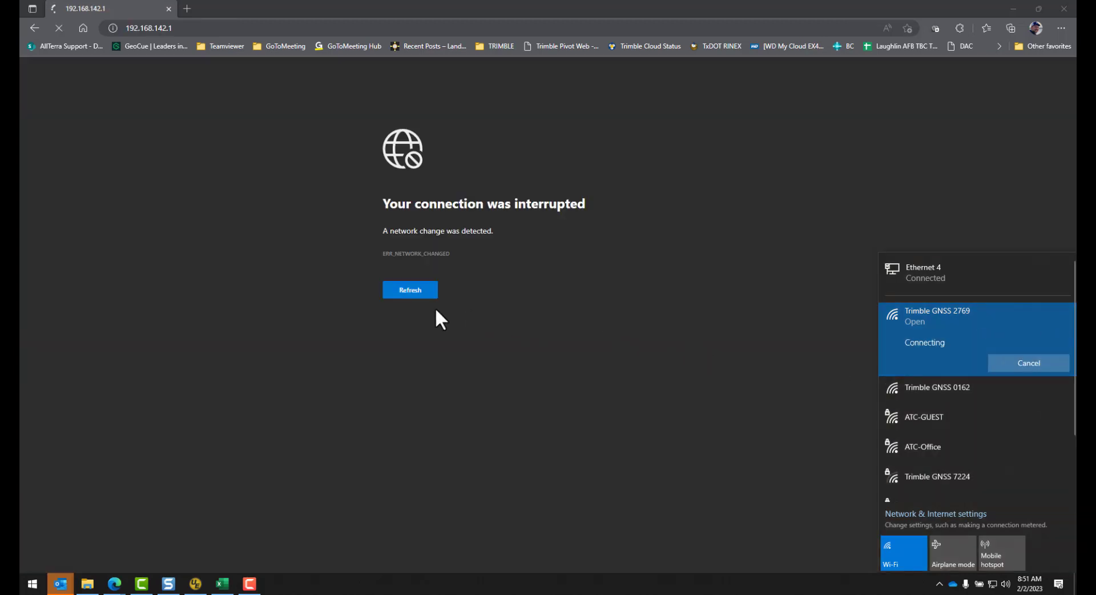
pyautogui.click(406, 289)
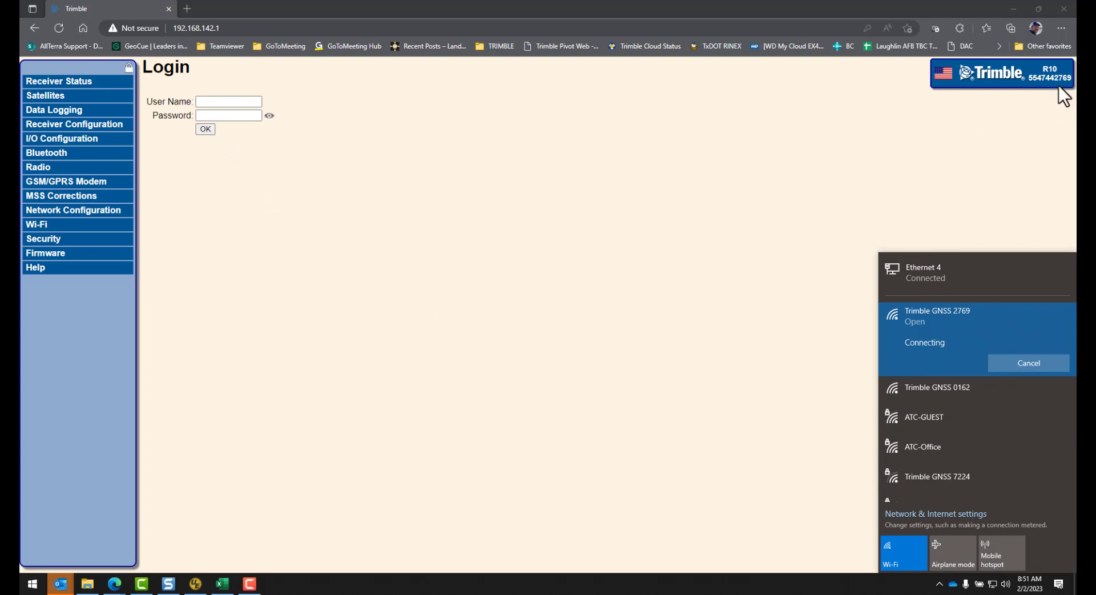
# Step: Log back in as admin, skip saving the password, and view Data Logging showing STATIC logging
pyautogui.click(220, 101)
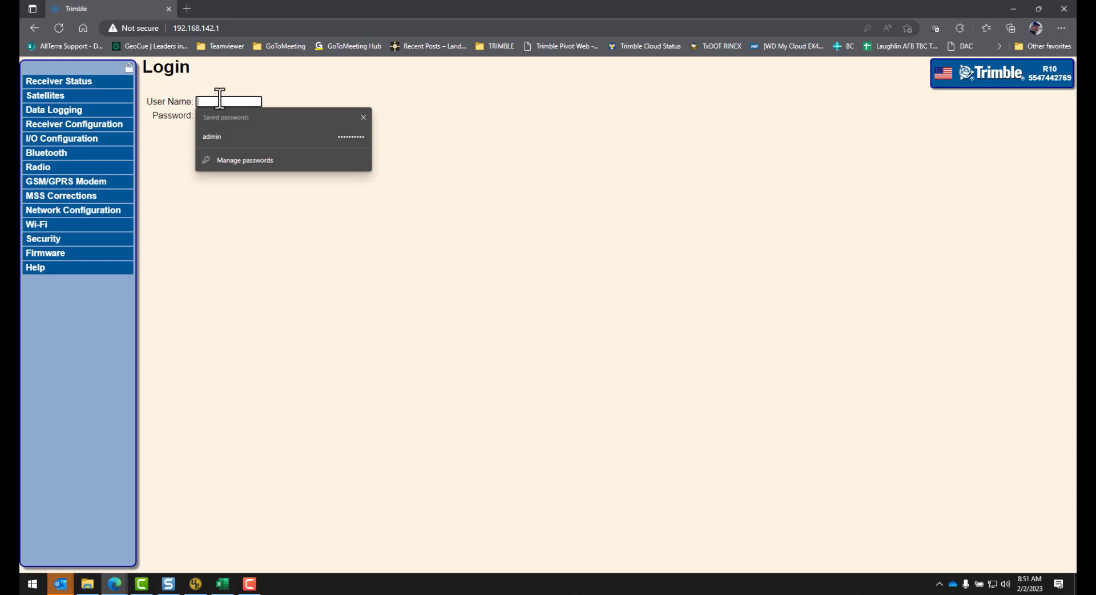
pyautogui.write('admin')
pyautogui.press('Tab')
pyautogui.write('*******')
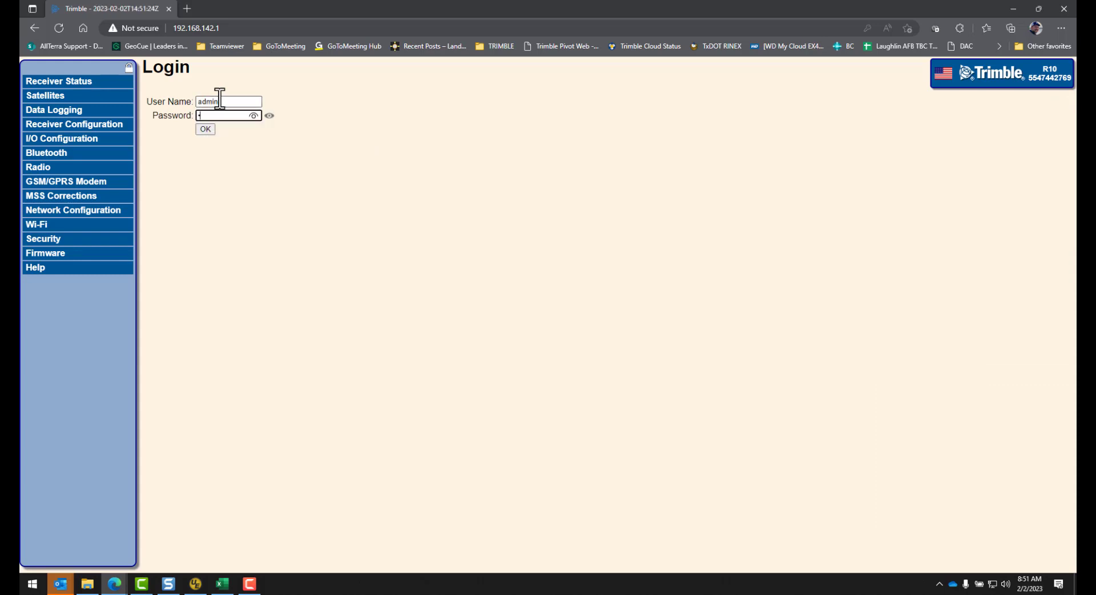
pyautogui.write('*')
pyautogui.click(205, 129)
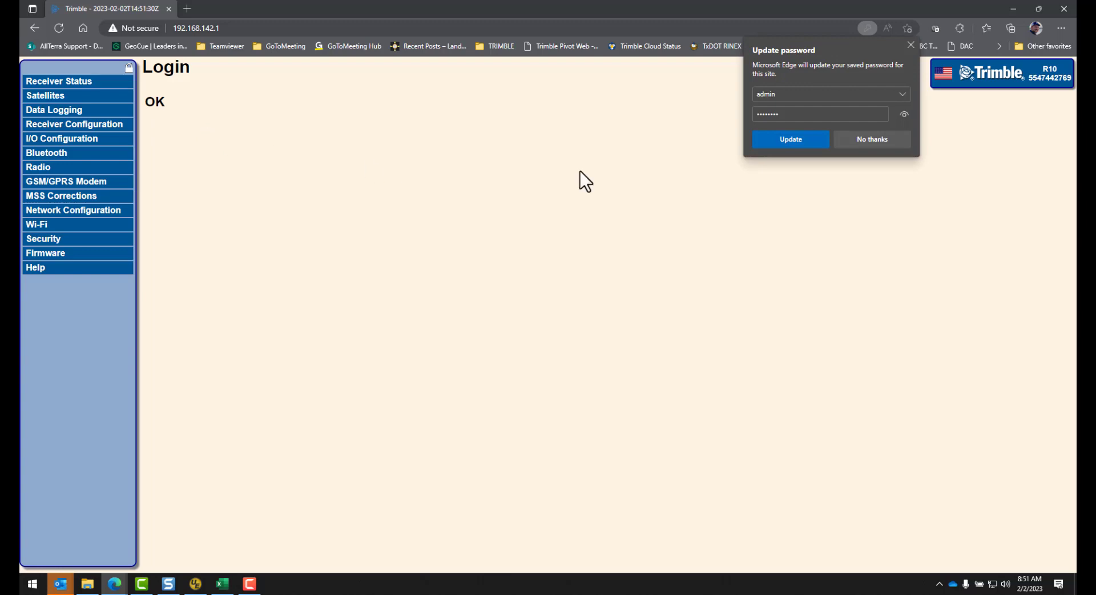
pyautogui.click(872, 141)
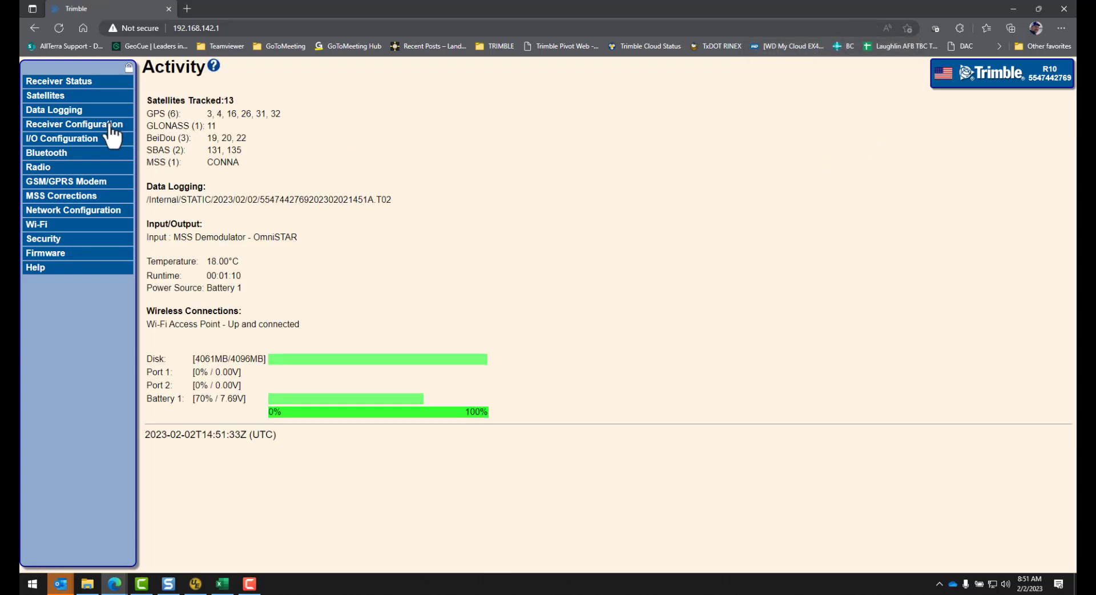
pyautogui.click(66, 111)
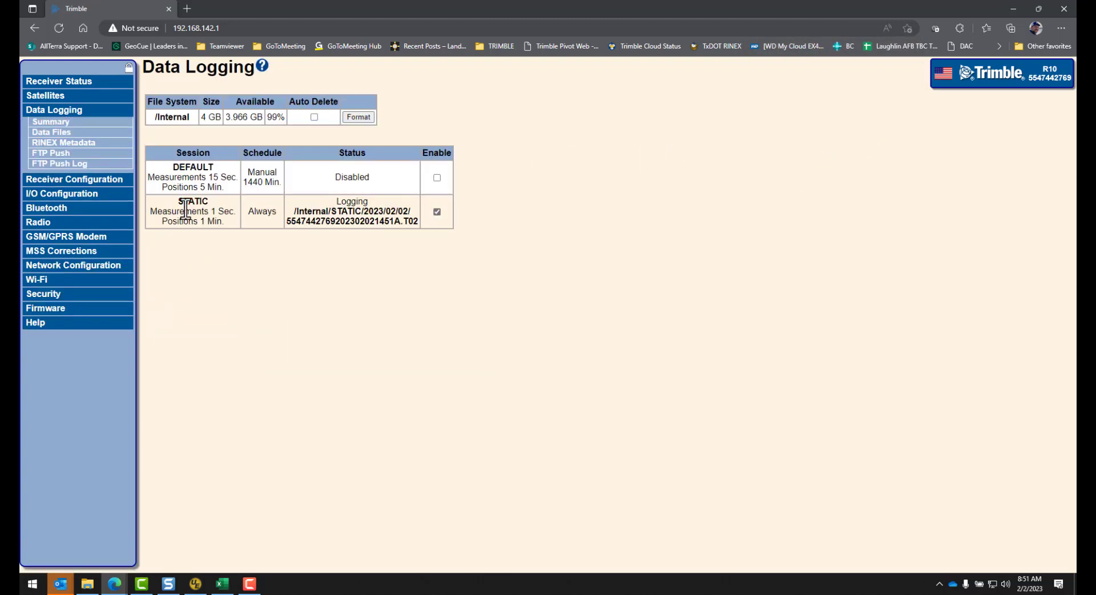